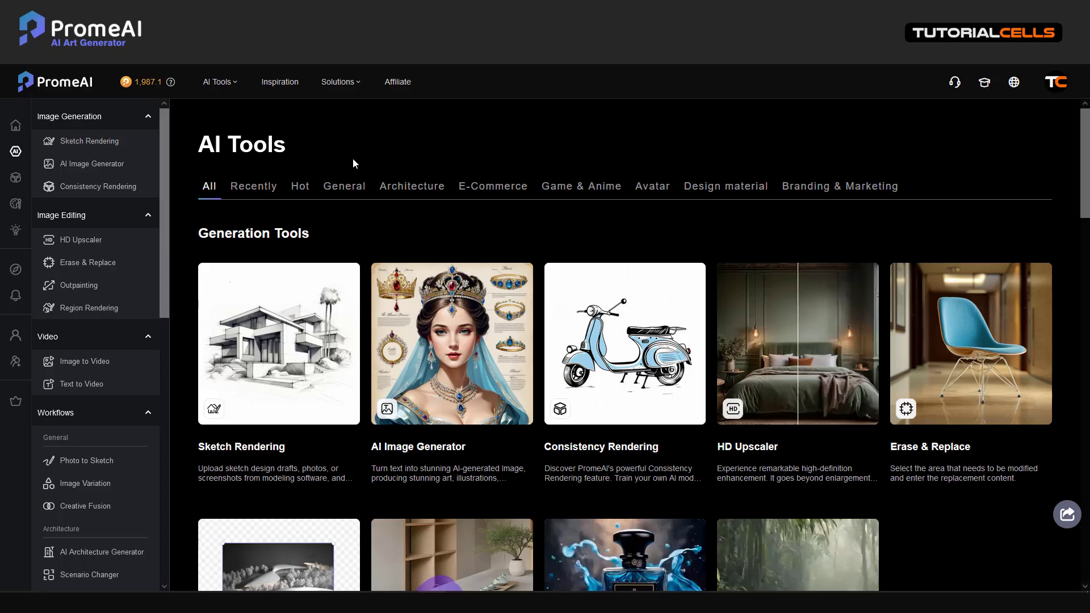
- Open the HD Upscaler tool from the Image Editing section of the sidebar
click(81, 240)
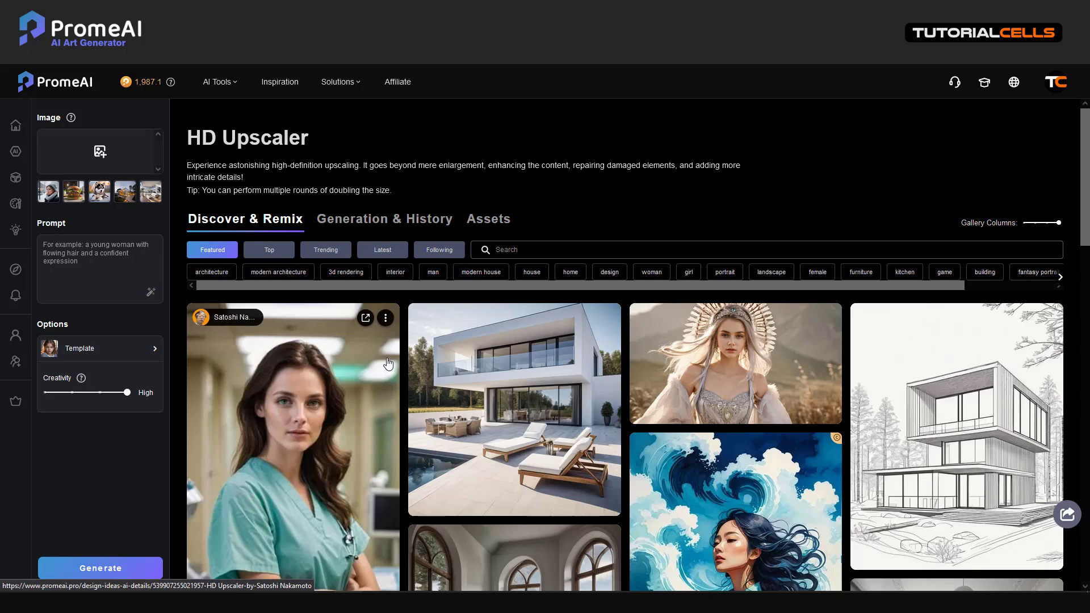
- Open the nurse example and compare before and after, side-by-side and with the slider
click(388, 364)
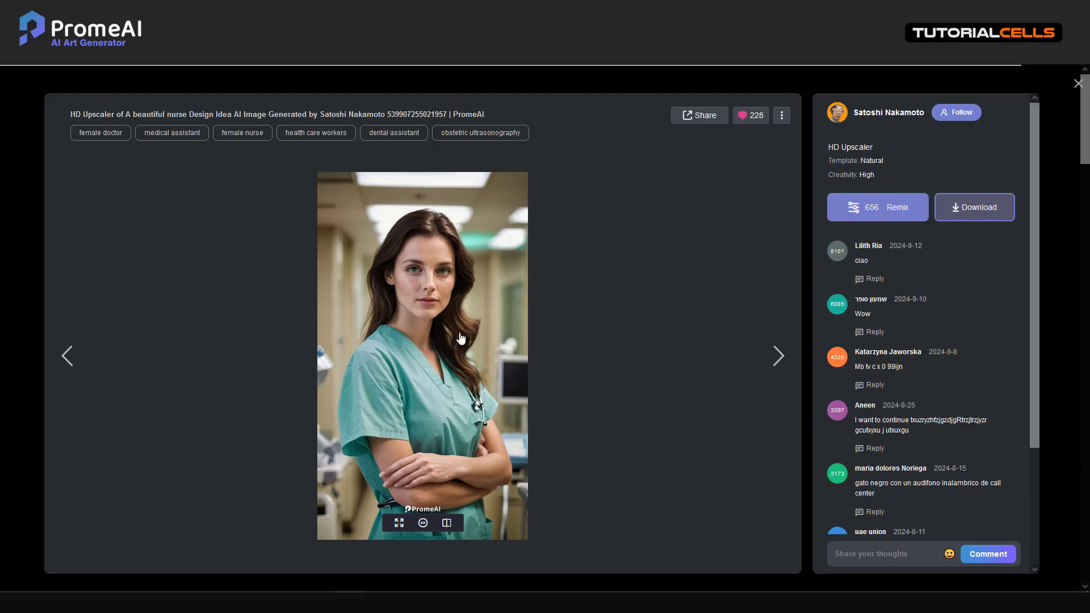
click(447, 523)
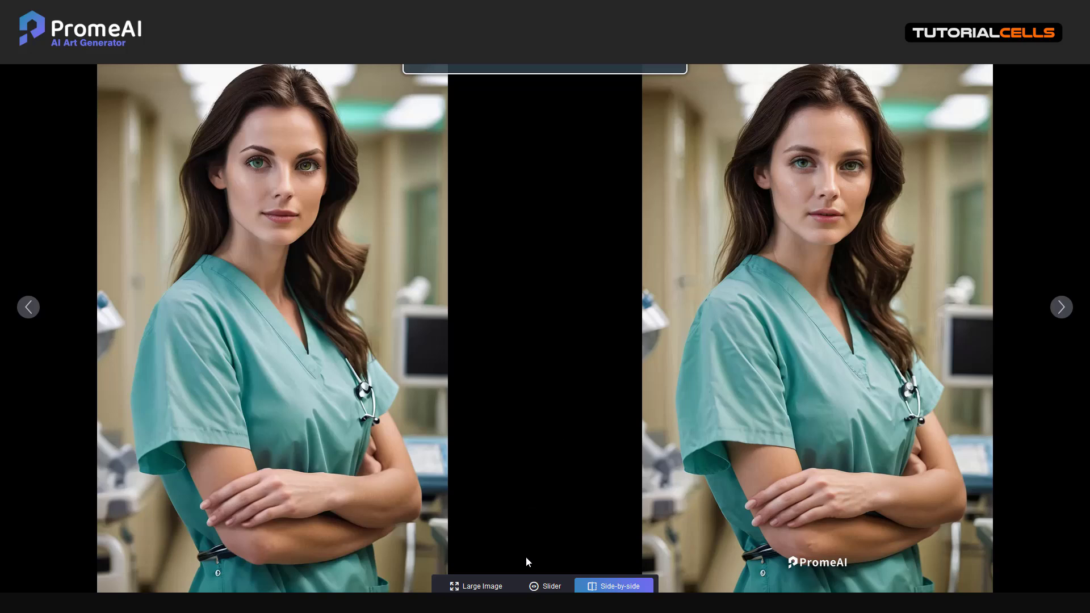
click(544, 586)
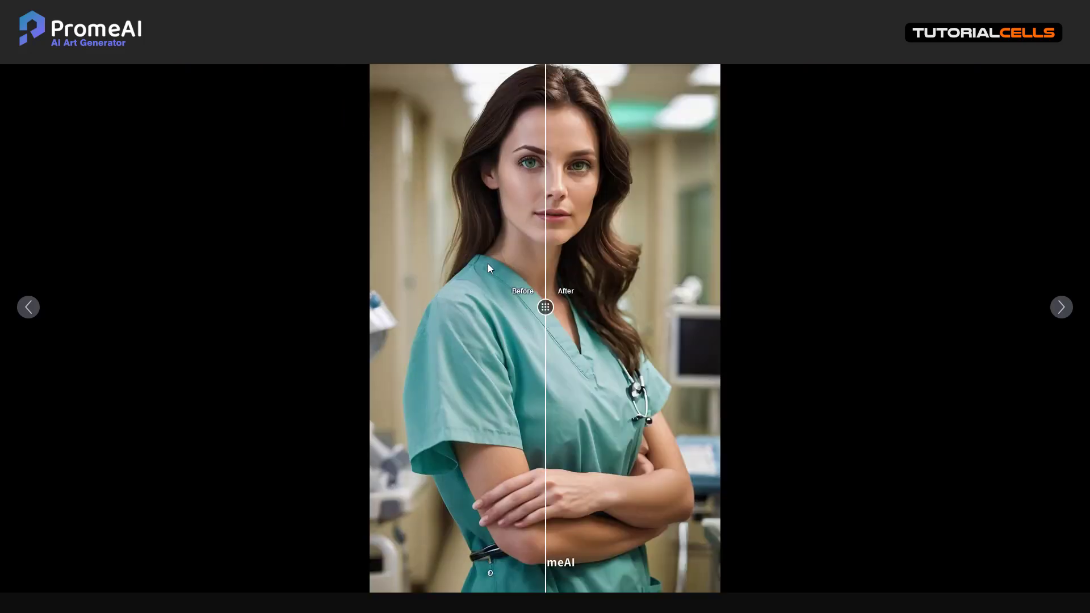
drag(547, 307, 459, 289)
key(Escape)
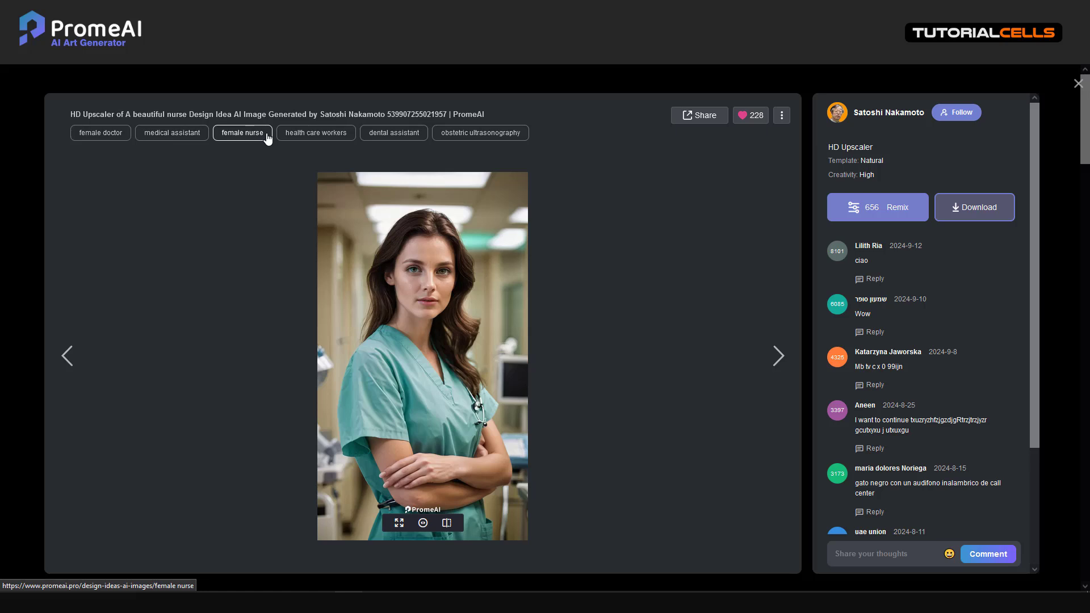
- Check the nurse image's extra options, then remix it into the upscaler
click(785, 117)
click(598, 275)
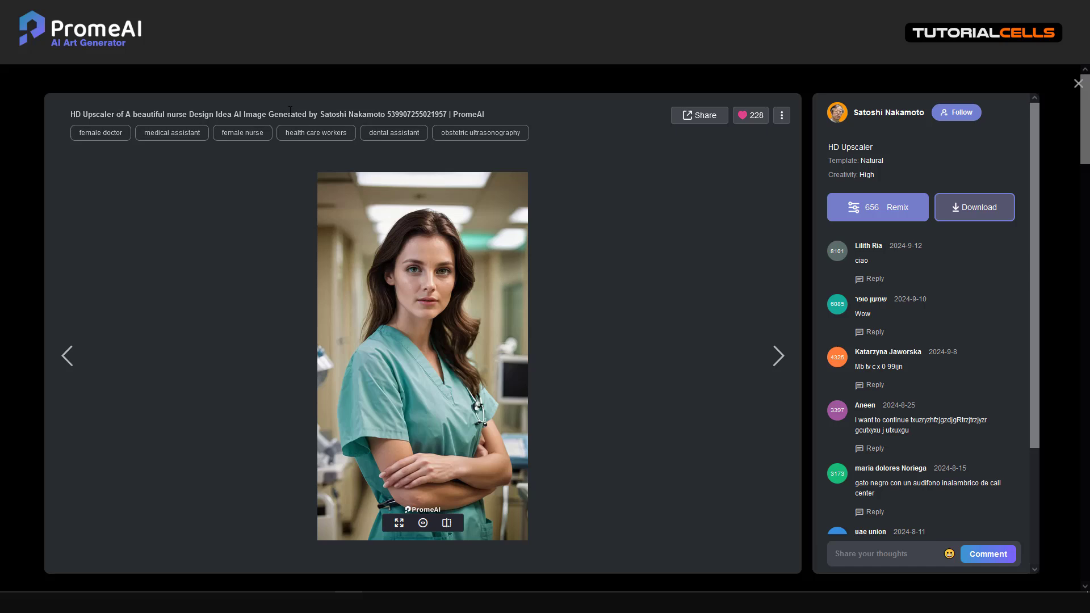
click(890, 217)
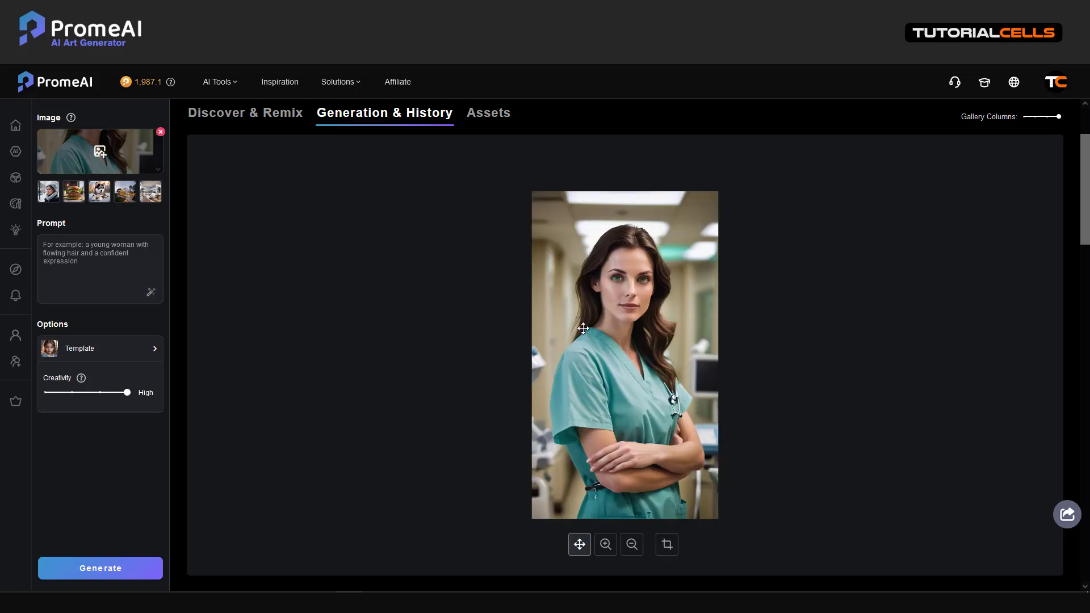
- Return to HD Upscaler via AI Tools and drag the nurse image into the Image box
scroll(622, 335, down, 4)
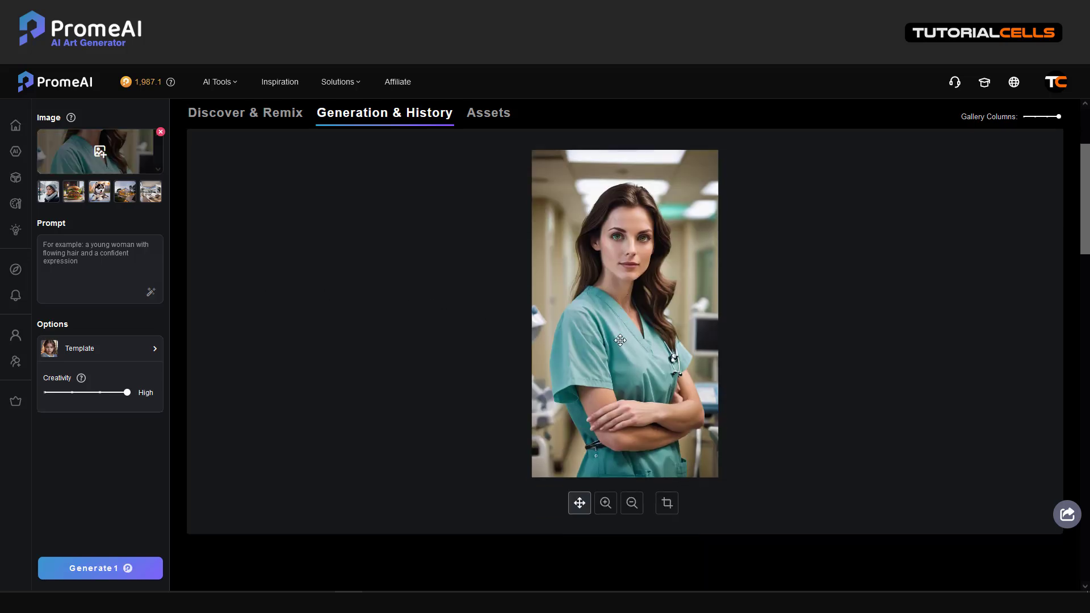
scroll(619, 340, up, 6)
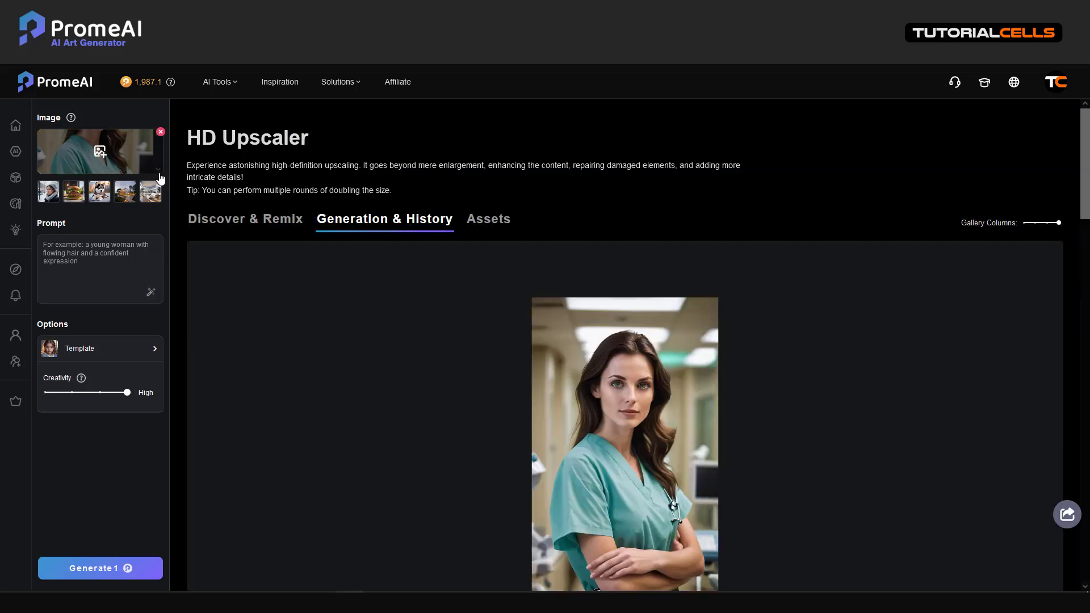
click(10, 158)
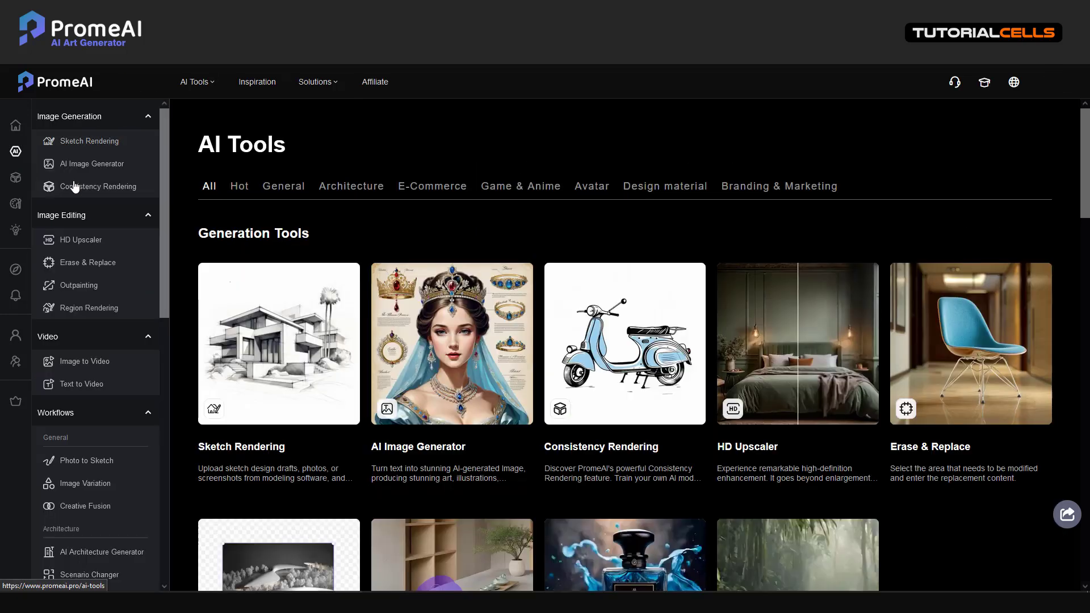
click(81, 240)
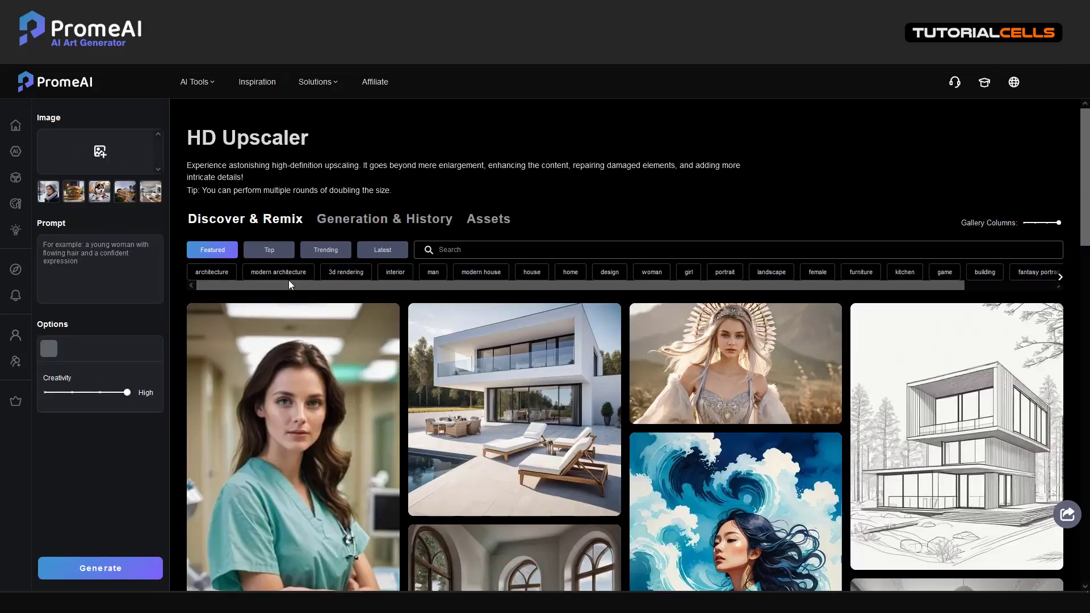
drag(292, 352, 107, 157)
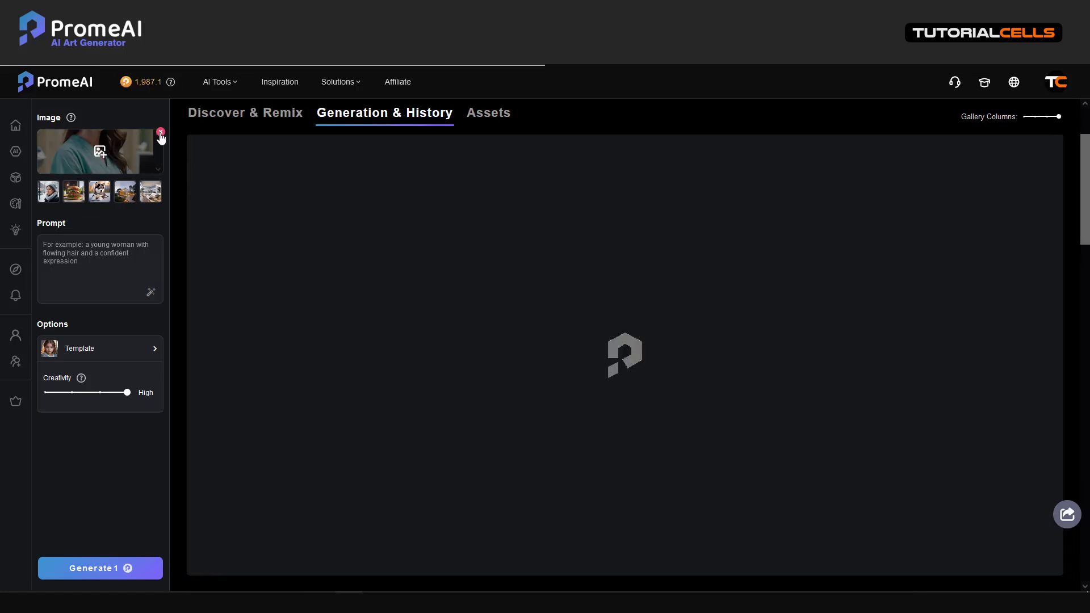
- Remove the nurse image and pick the floral-dress girl photo from Assets as input
click(160, 132)
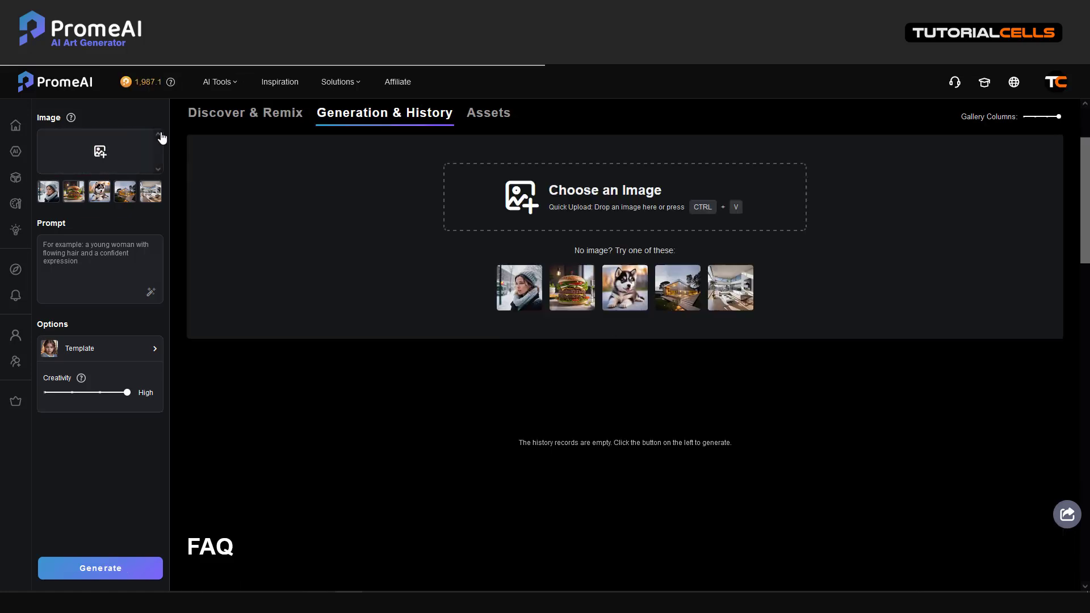
click(103, 150)
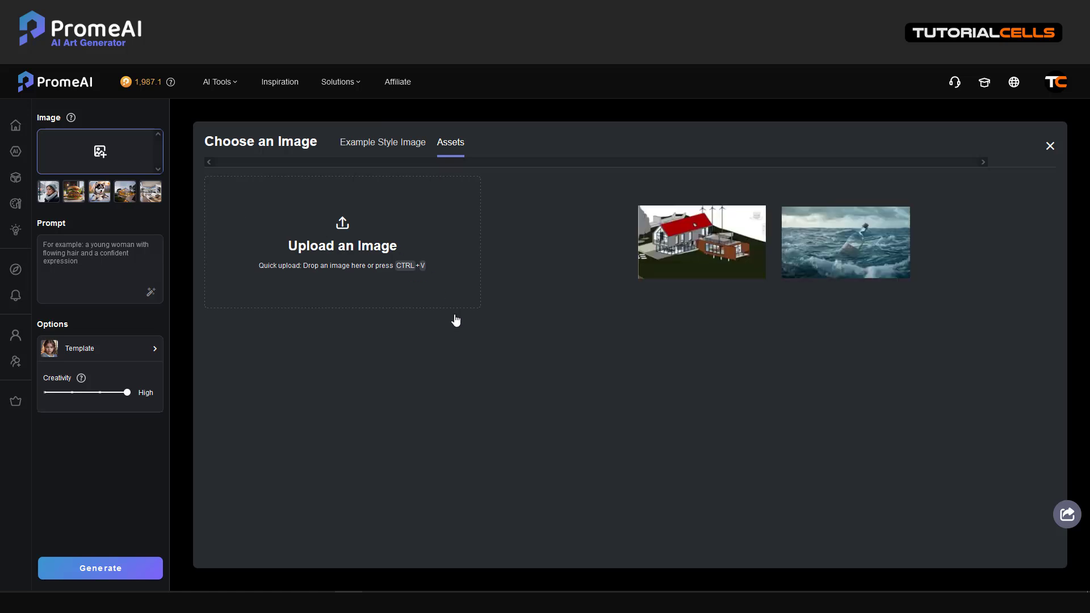
mouse_move(544, 267)
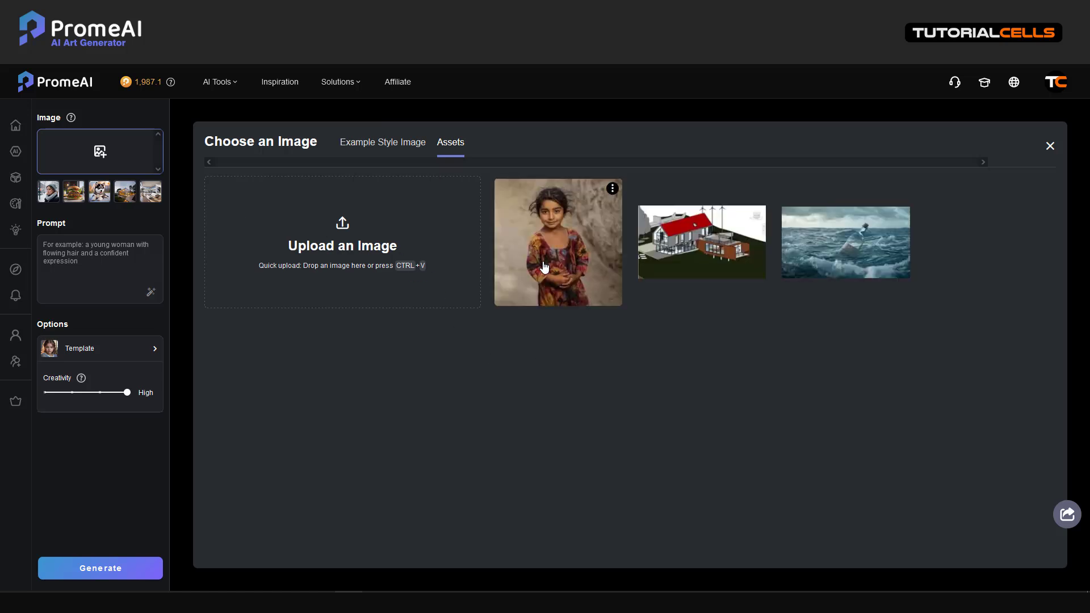
click(544, 267)
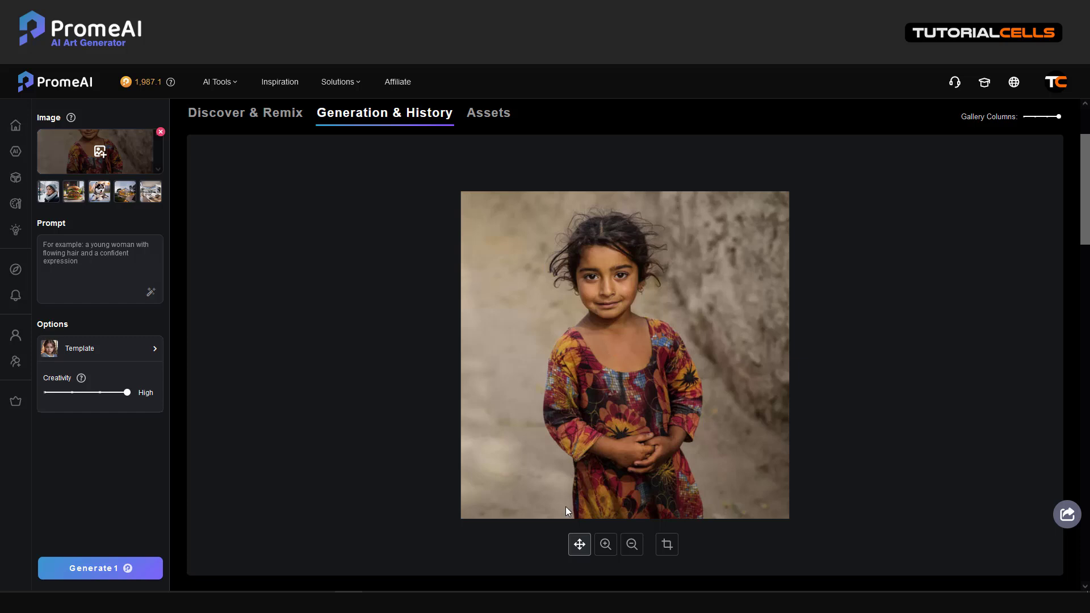
click(606, 544)
click(606, 544)
click(605, 544)
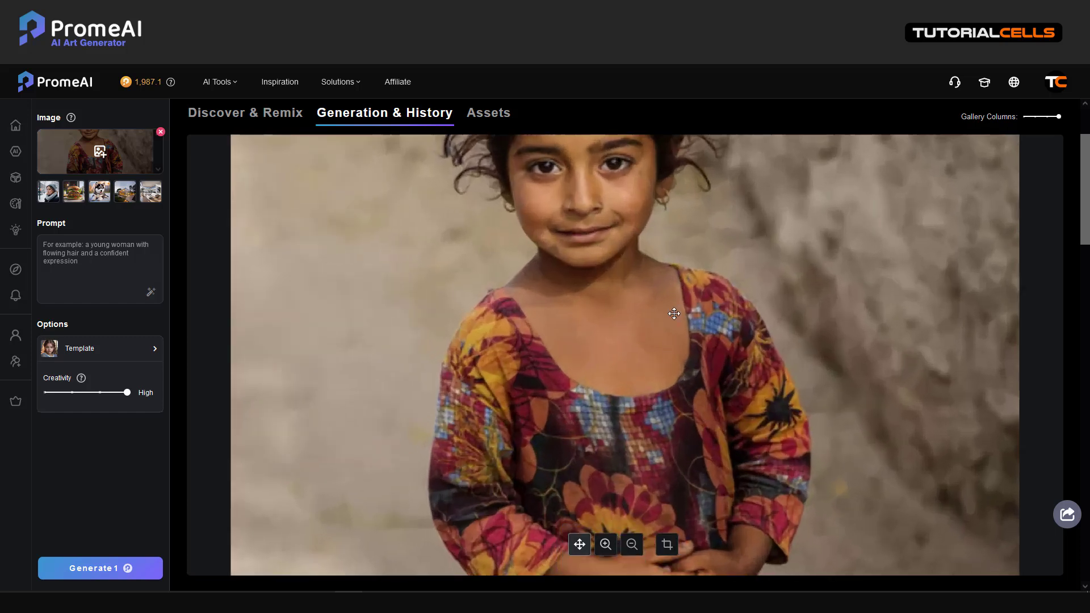
scroll(674, 313, up, 2)
scroll(675, 302, down, 4)
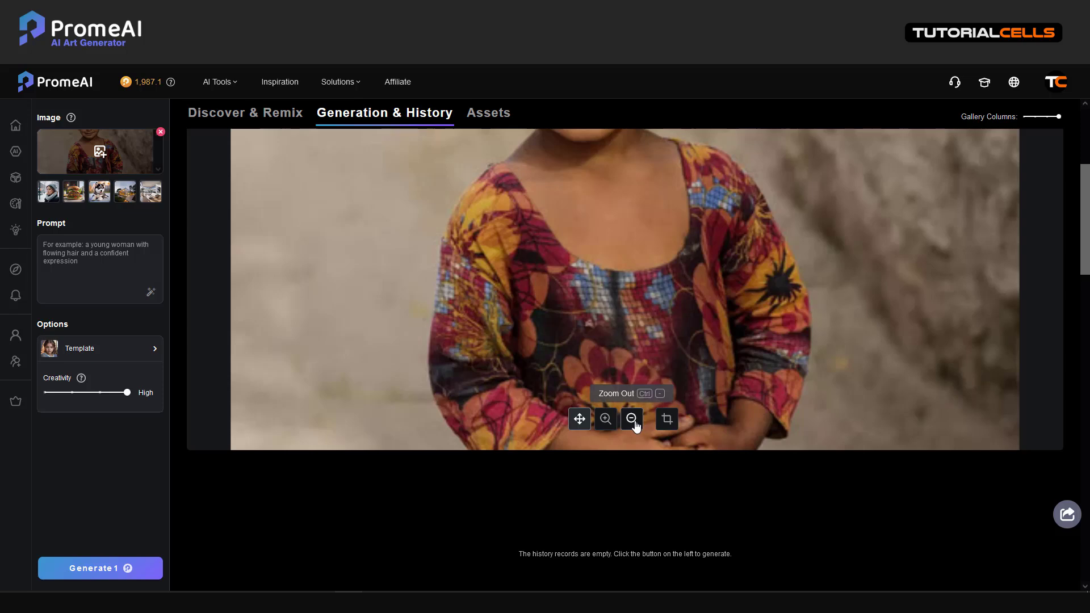
click(632, 420)
click(632, 420)
click(632, 420)
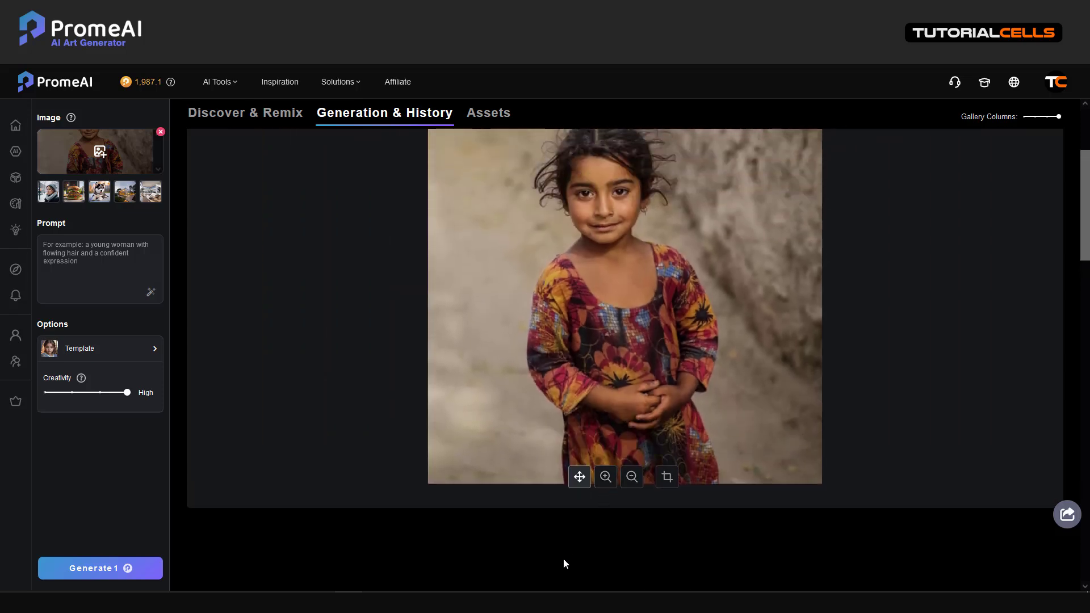
mouse_move(570, 602)
click(657, 548)
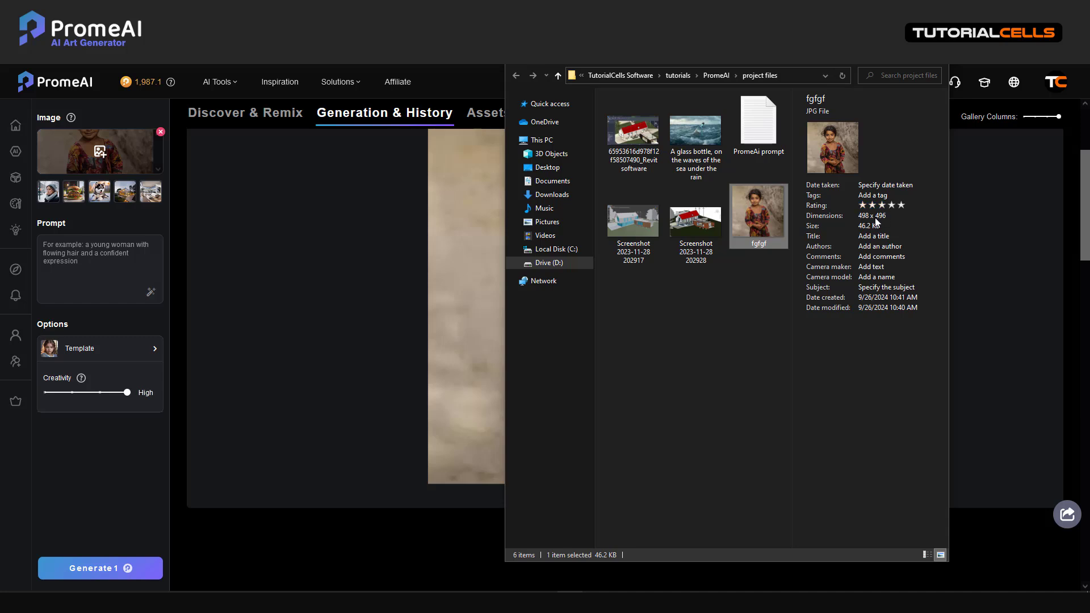
click(305, 254)
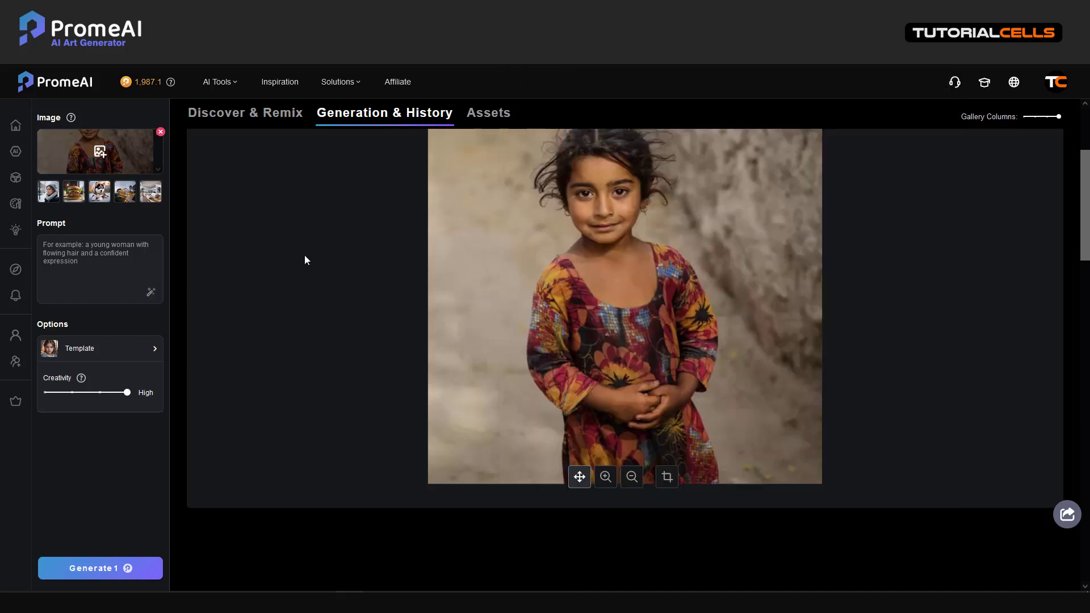
scroll(500, 278, up, 3)
scroll(548, 280, down, 1)
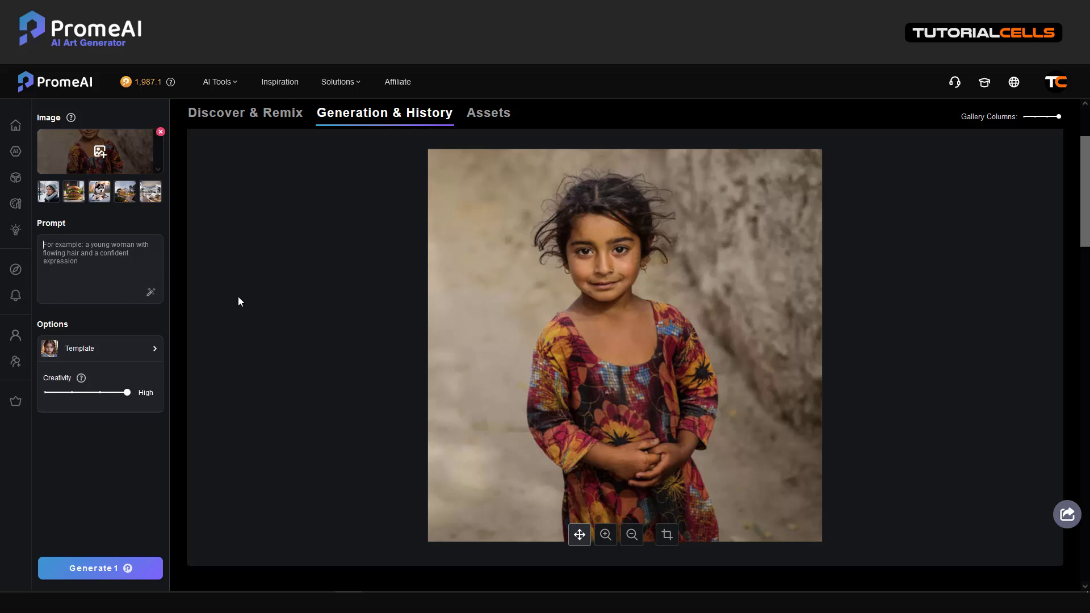
text(تی)
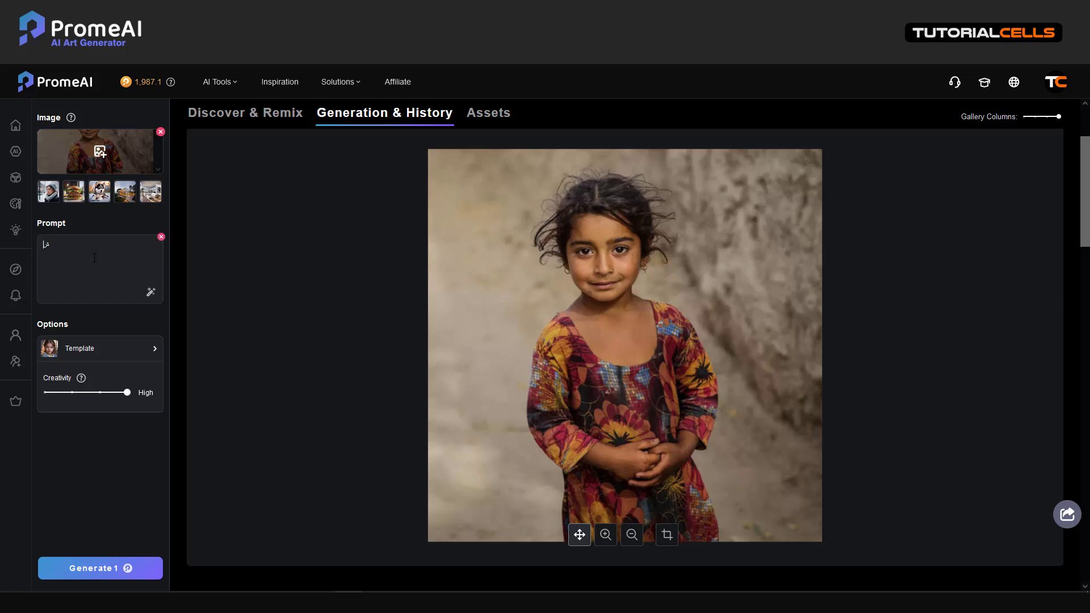
key(BackSpace)
key(BackSpace)
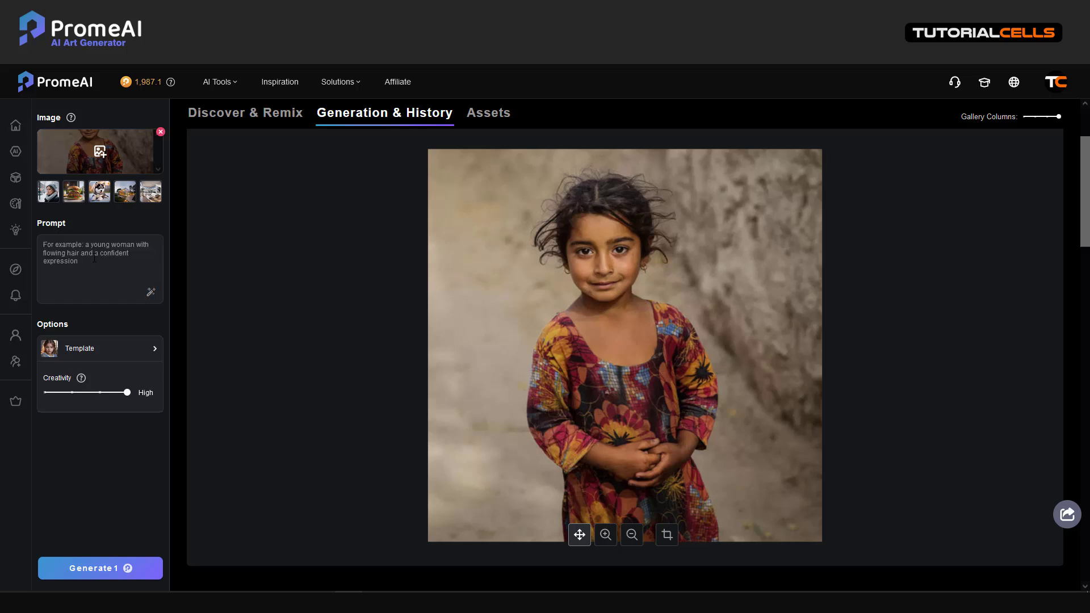
text(aad)
key(BackSpace)
key(BackSpace)
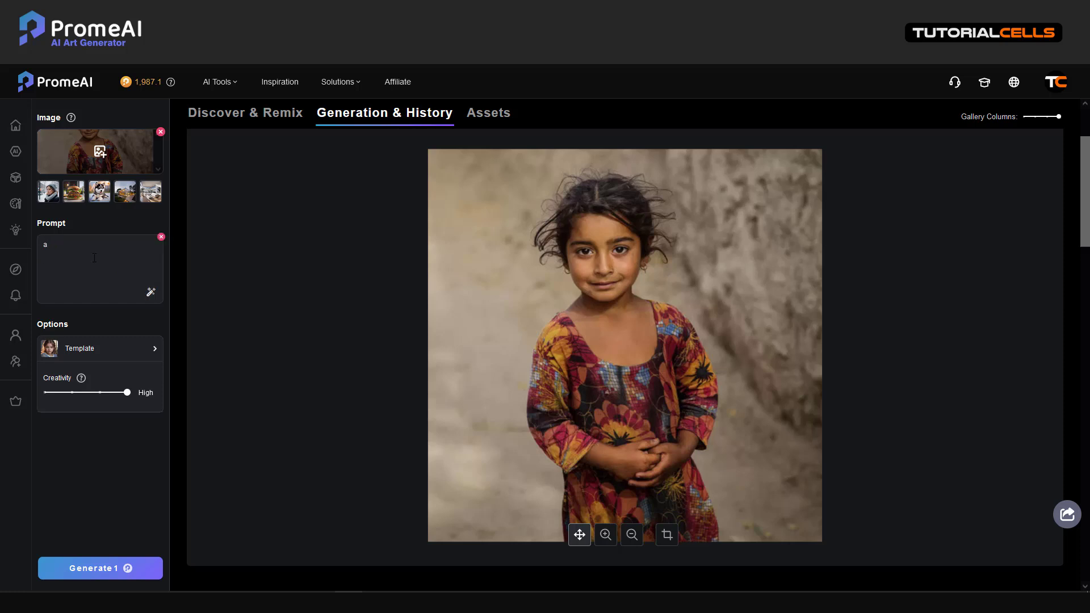
text(dd long ha)
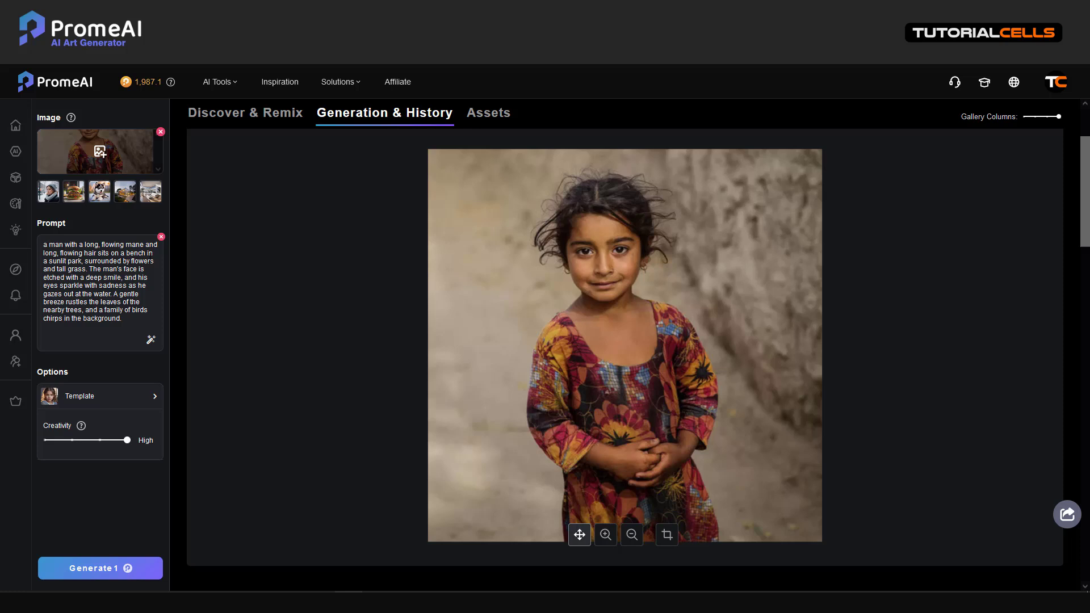
click(162, 238)
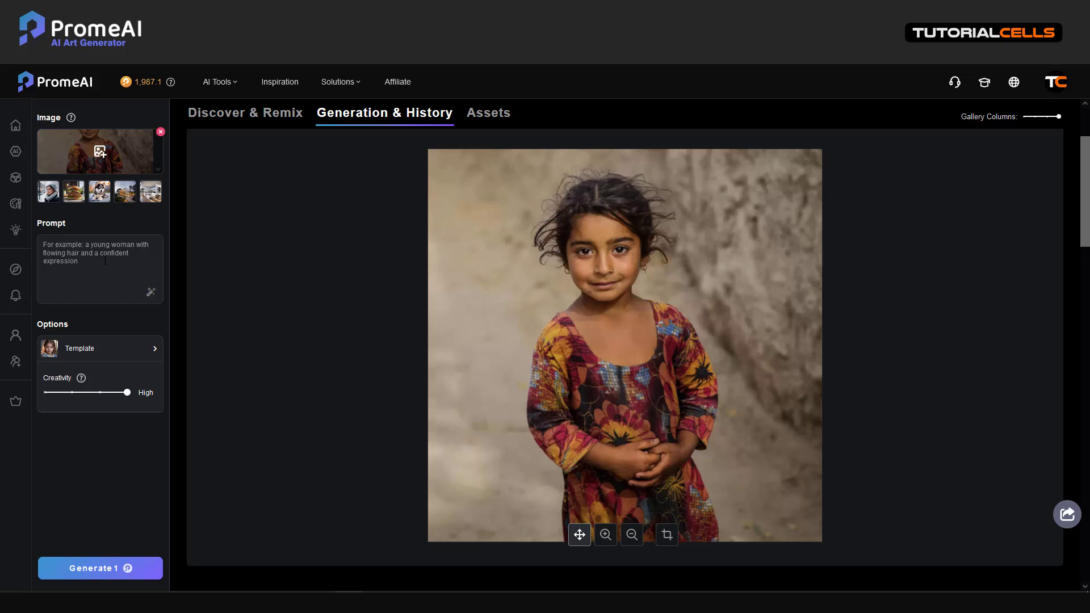
- Enter the prompt 'add long hair', keep the Natural template, and start generating
click(85, 252)
text(add)
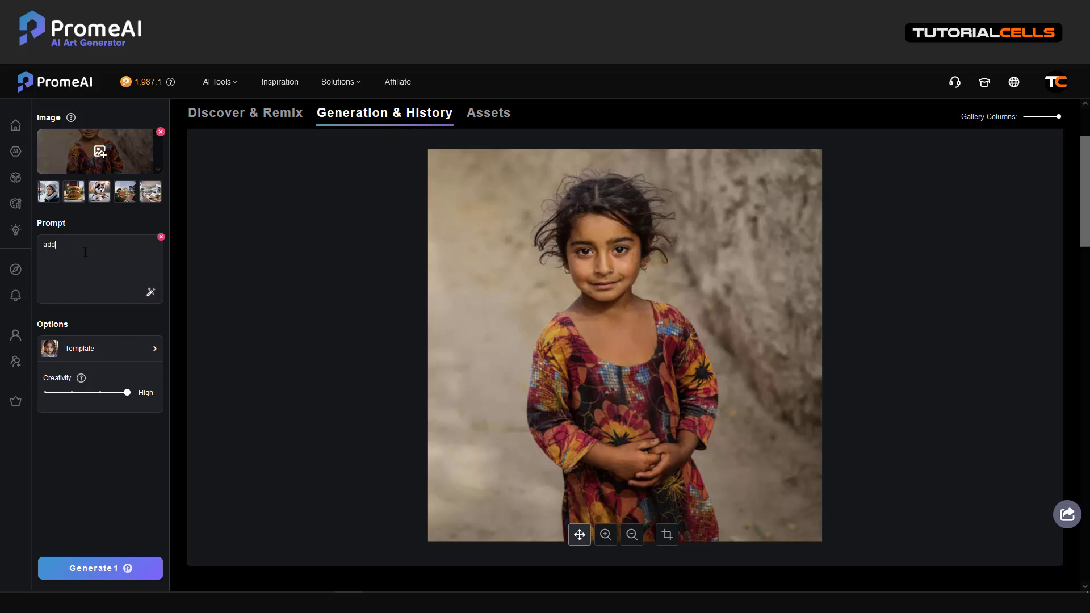
text( long hair)
click(144, 353)
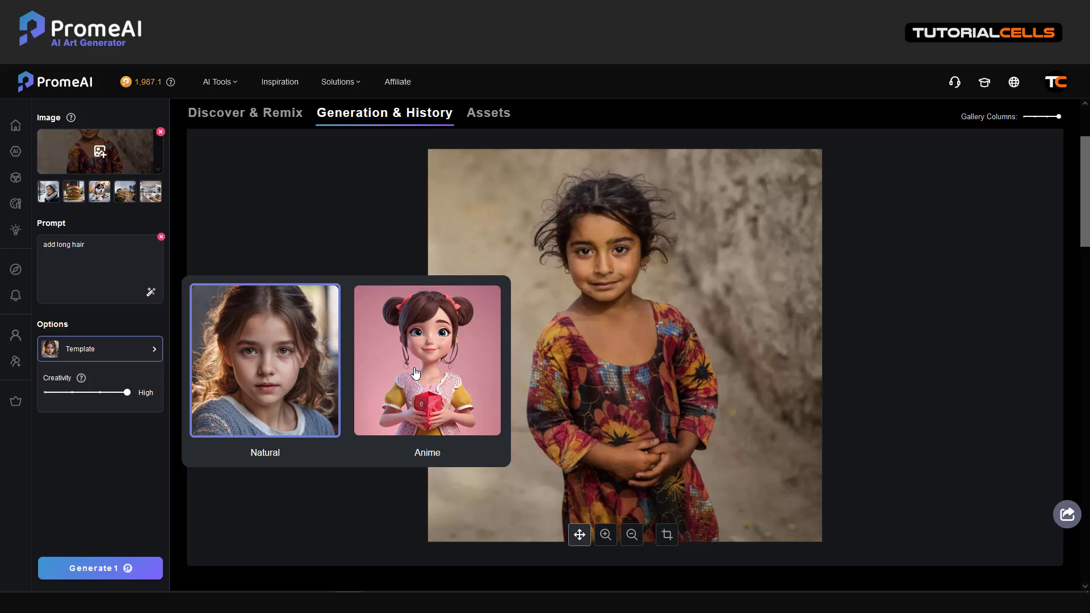
click(339, 218)
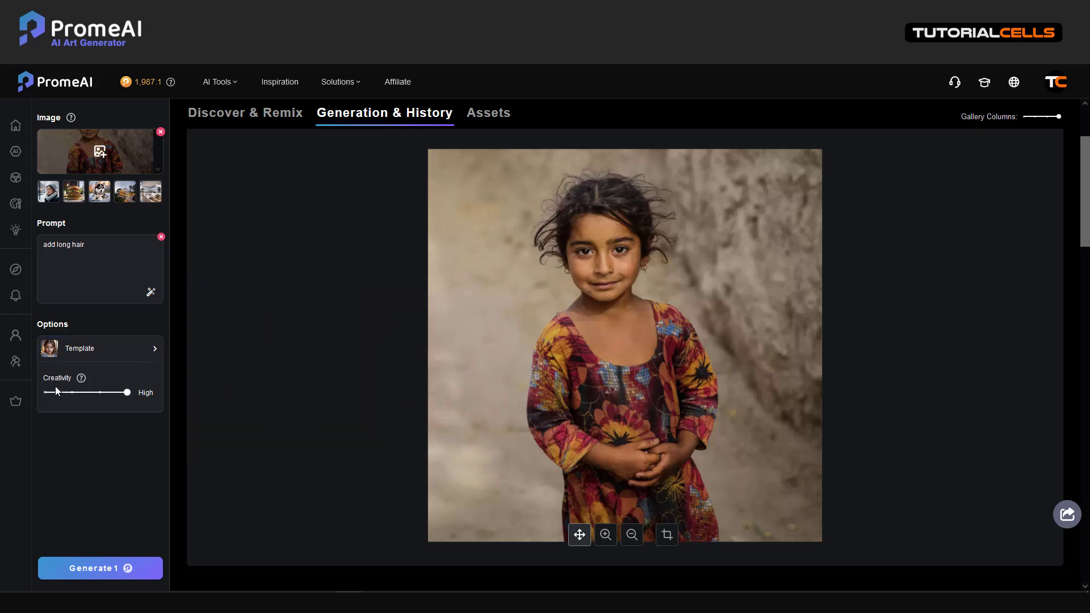
mouse_move(81, 379)
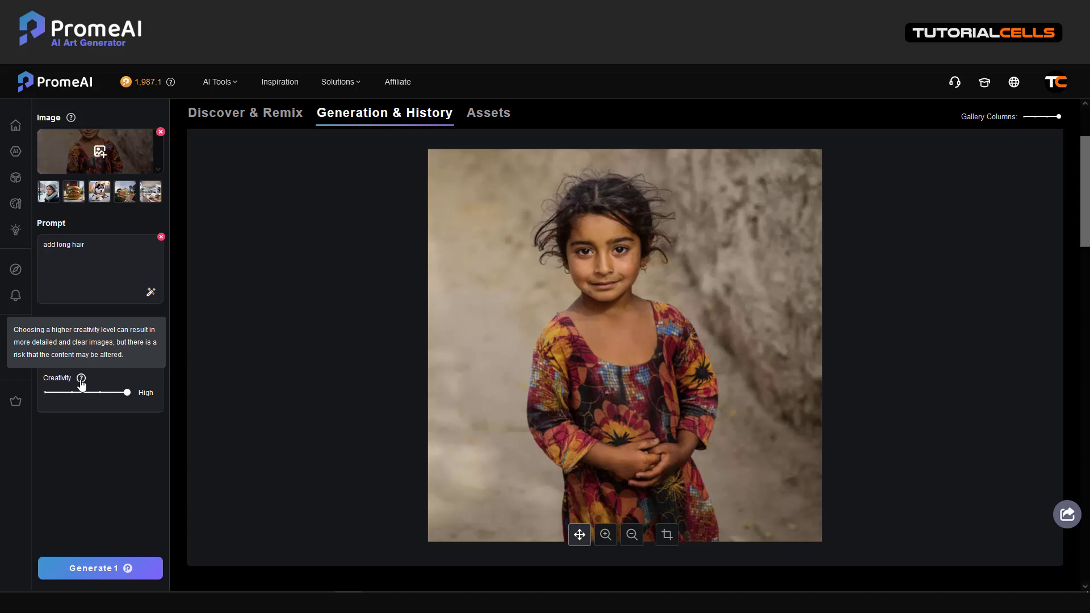
click(91, 570)
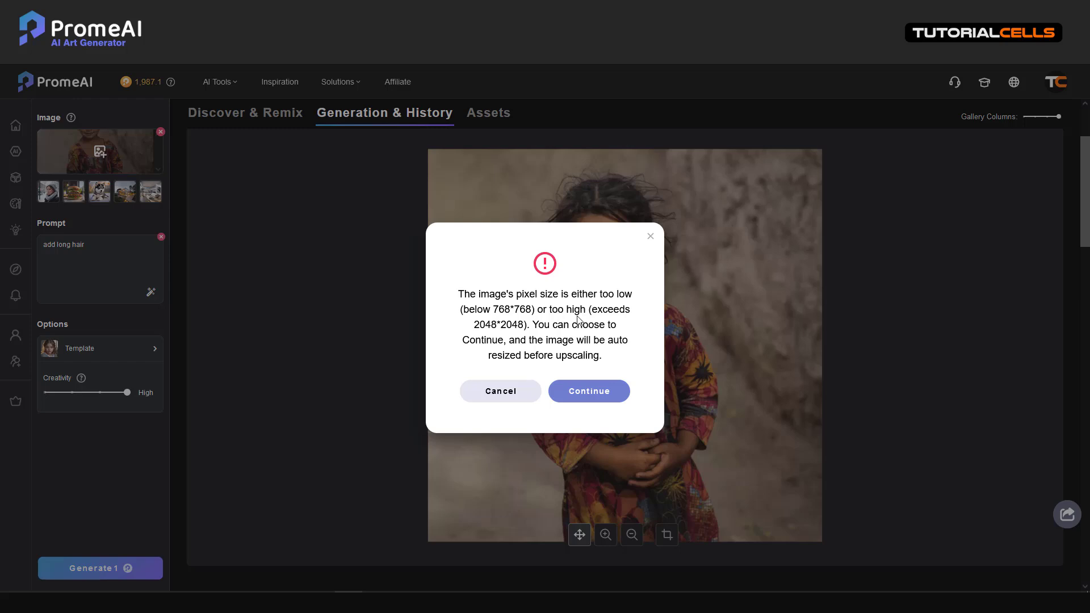
- Accept the auto-resize warning and wait for the upscaled girl portrait to finish
click(573, 394)
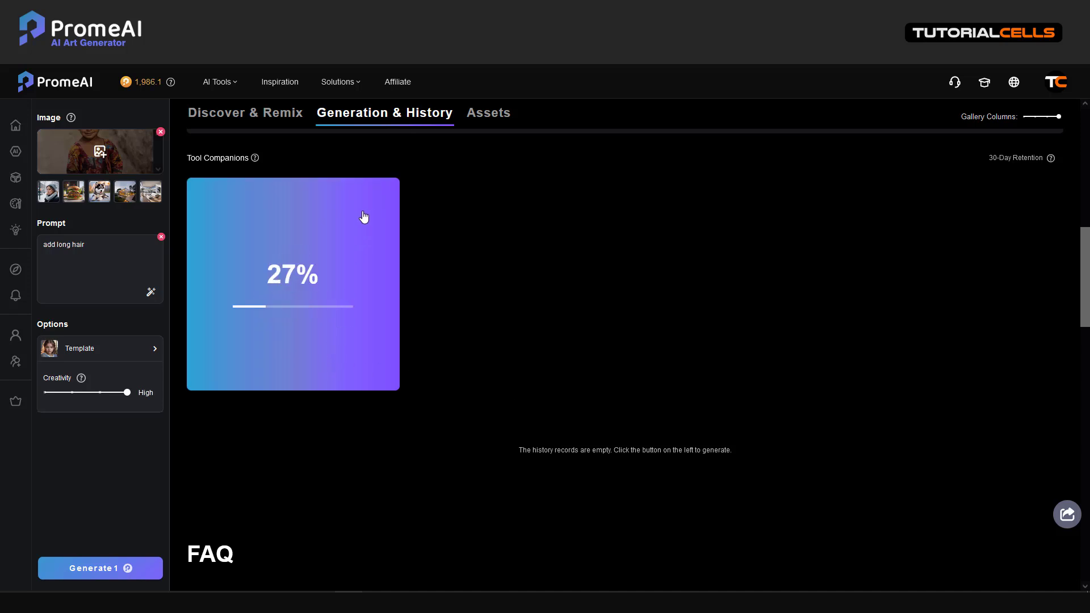
click(1055, 86)
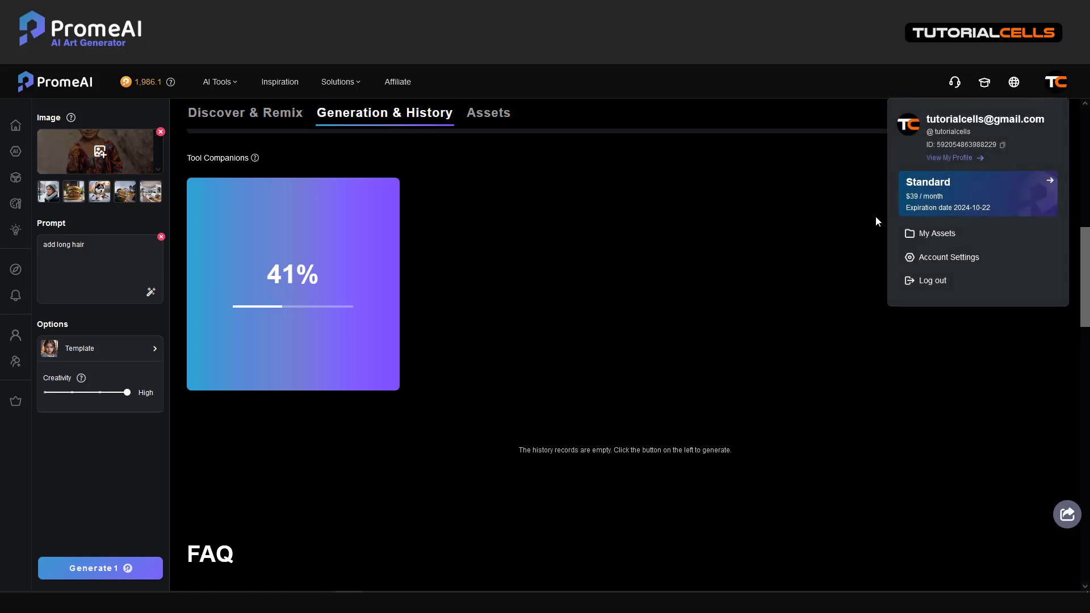
click(734, 250)
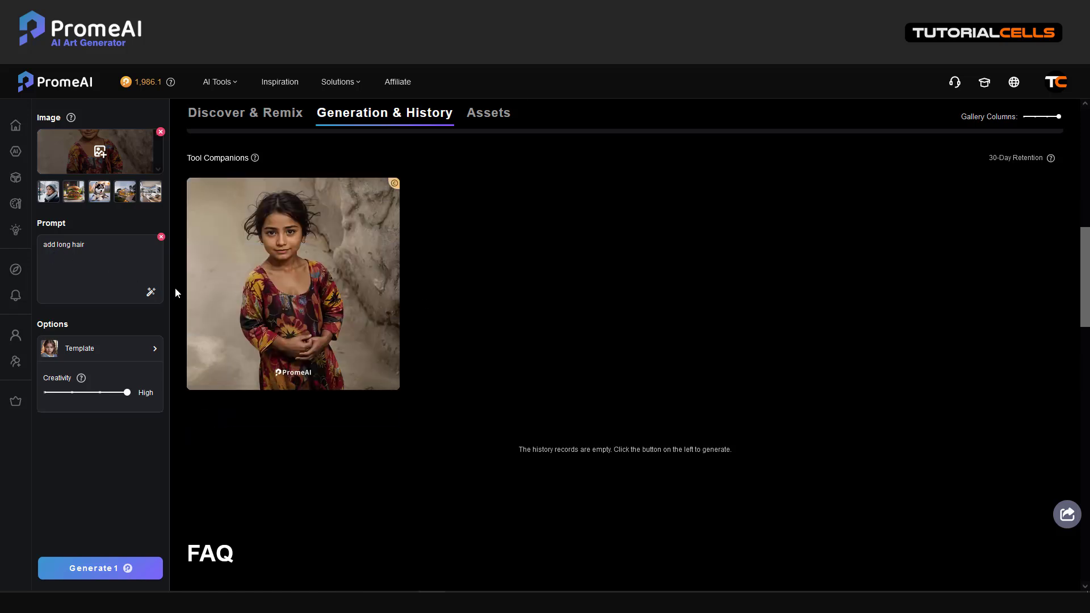
mouse_move(235, 271)
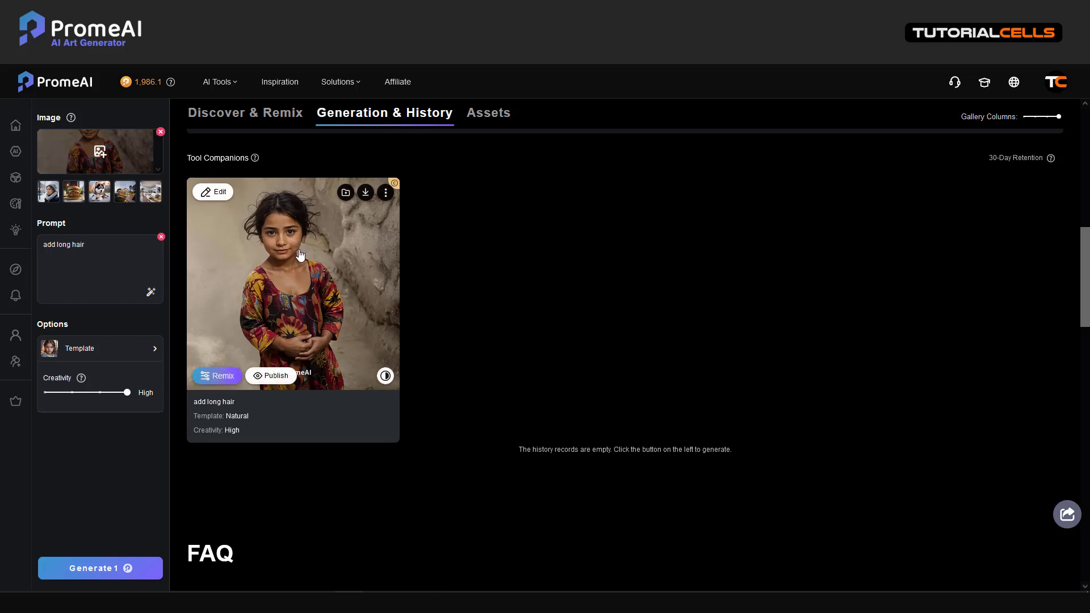
click(301, 255)
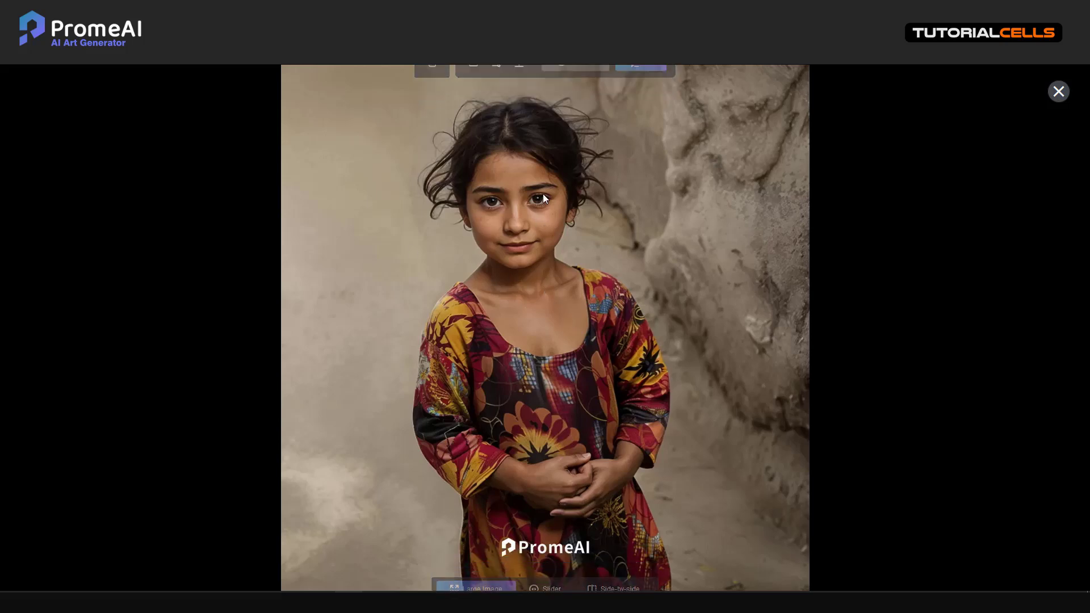
click(548, 576)
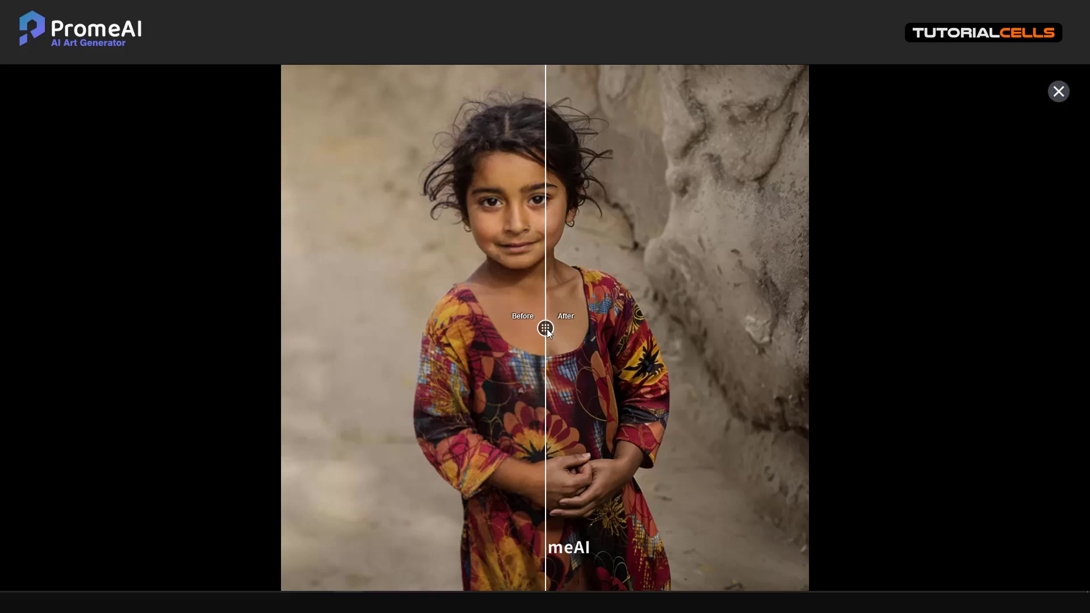
drag(547, 329, 388, 299)
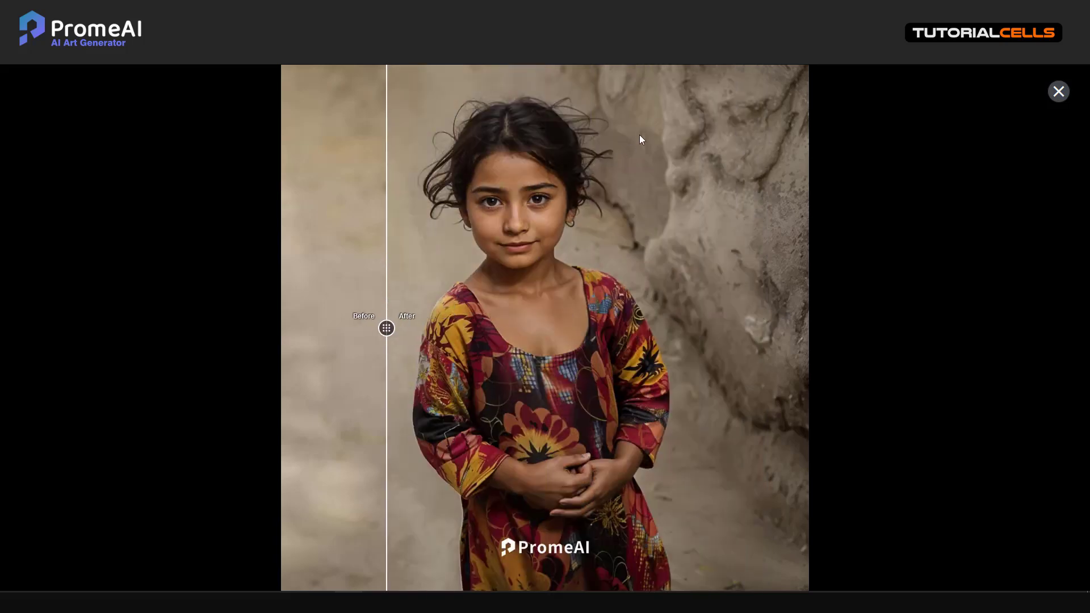
click(655, 96)
click(1058, 91)
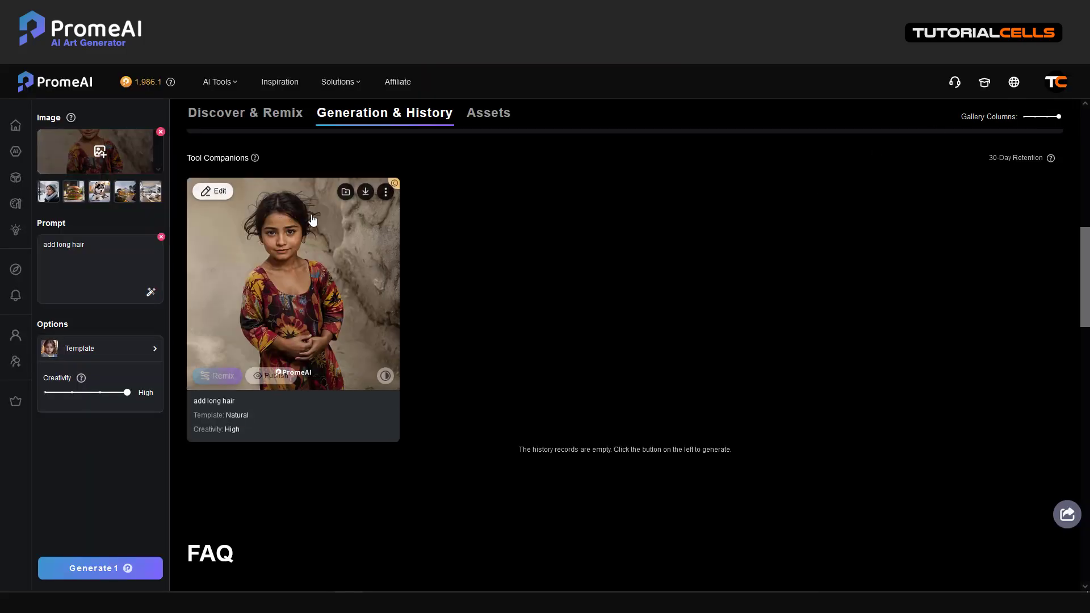
- Check the result's download options, then load the upscaled portrait back as input
click(367, 193)
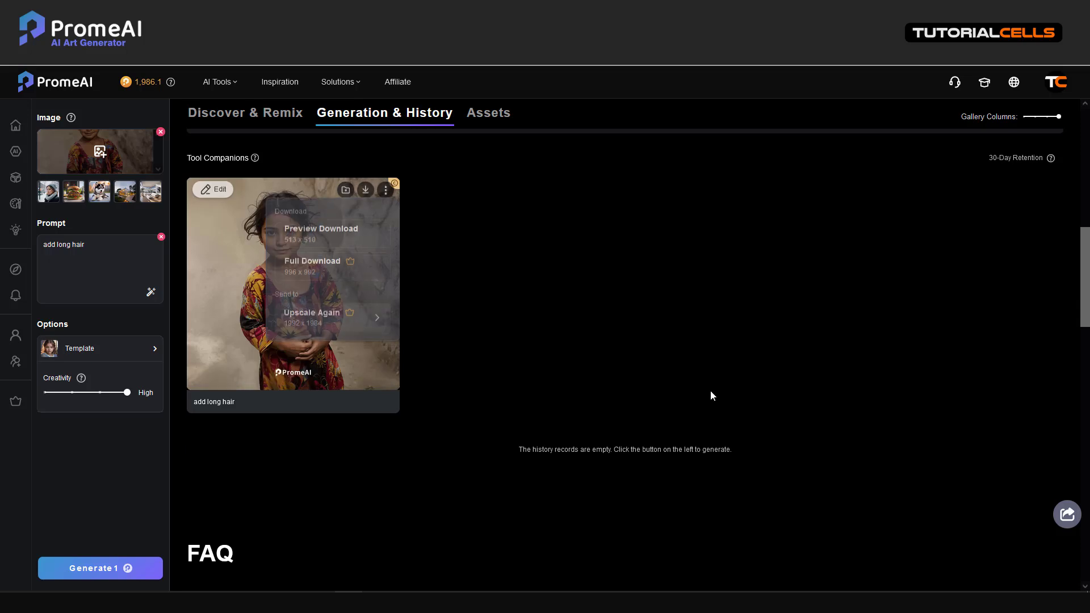
click(267, 376)
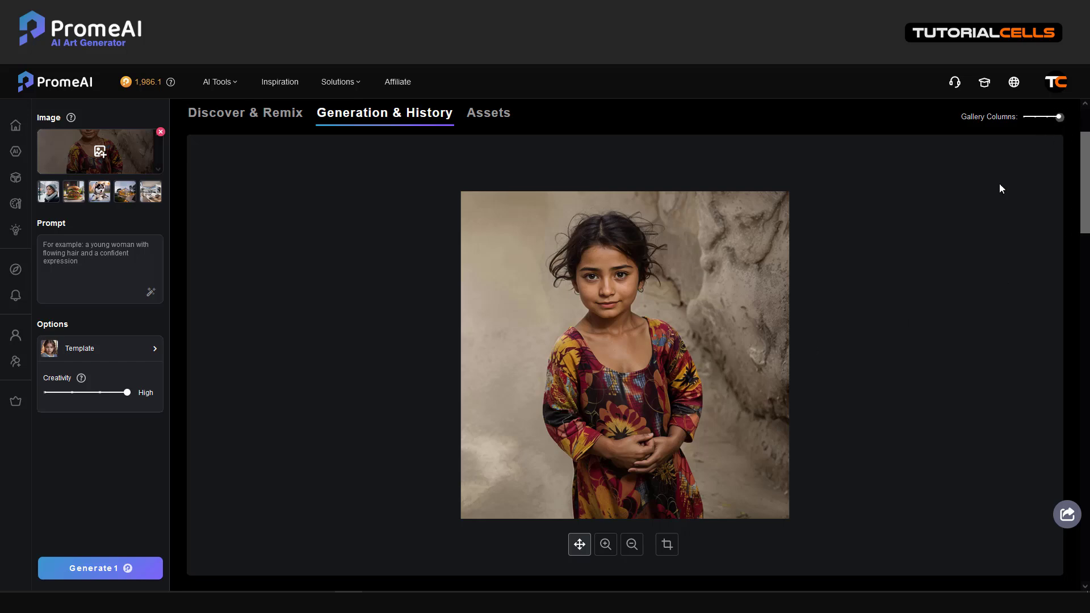
- Swap the input to the husky puppy sample, then go to the AI Tools overview
scroll(656, 386, down, 7)
scroll(655, 384, up, 5)
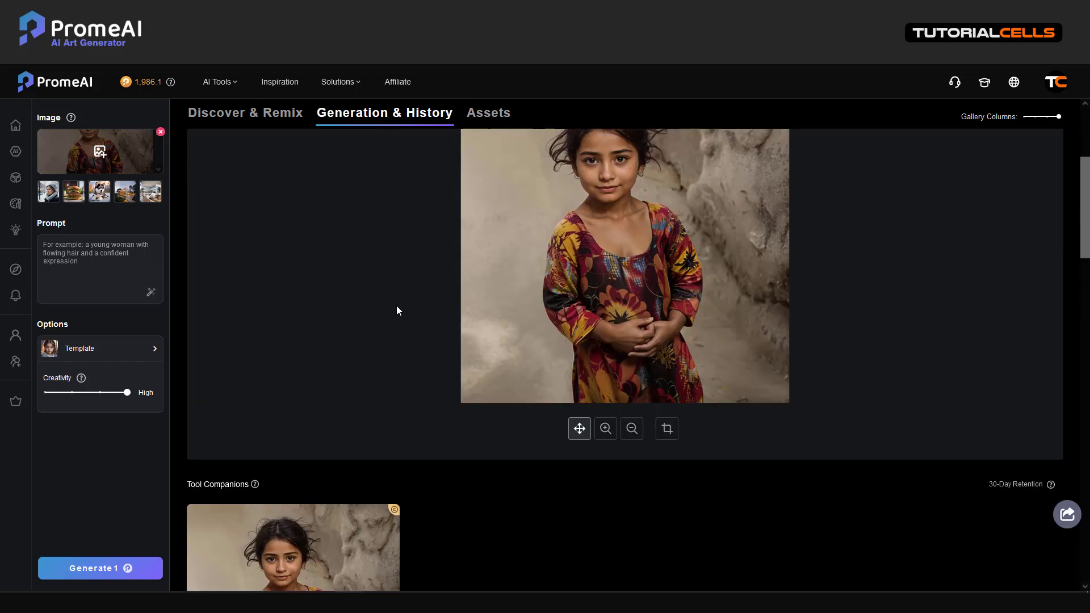
click(99, 191)
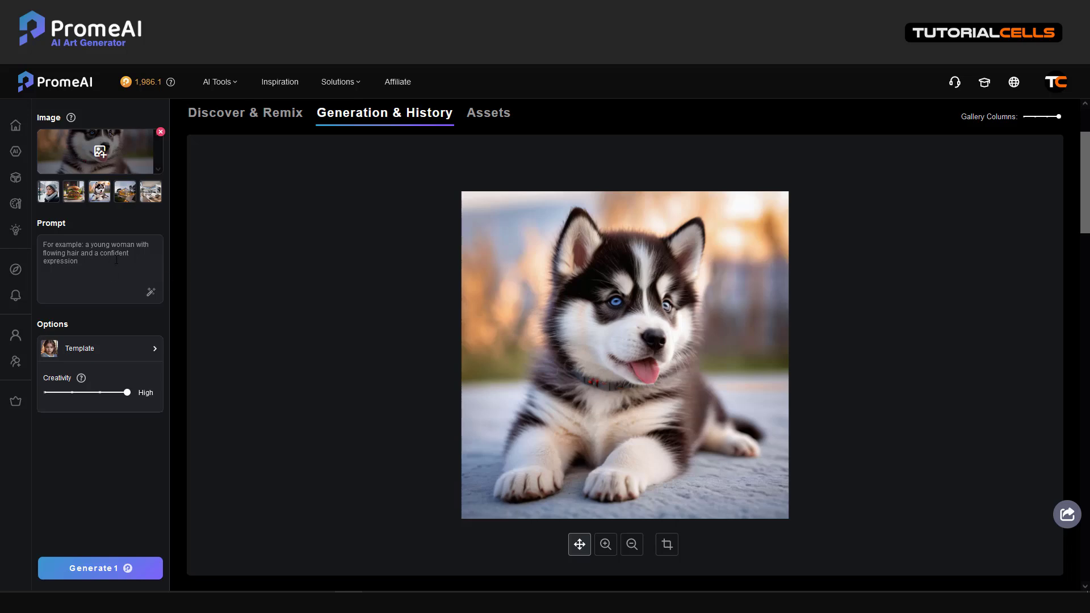
click(16, 151)
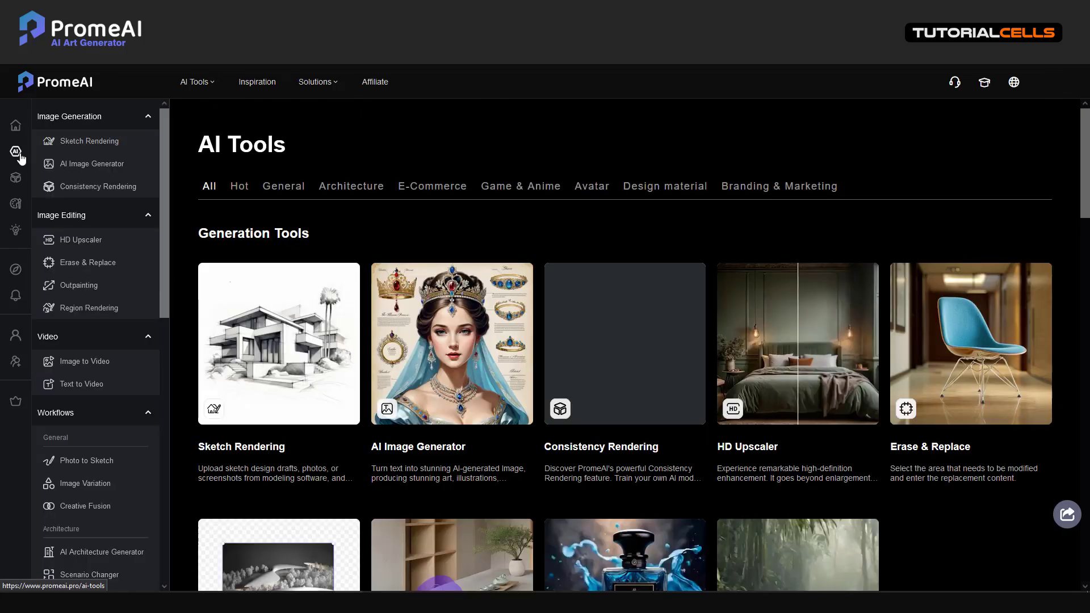
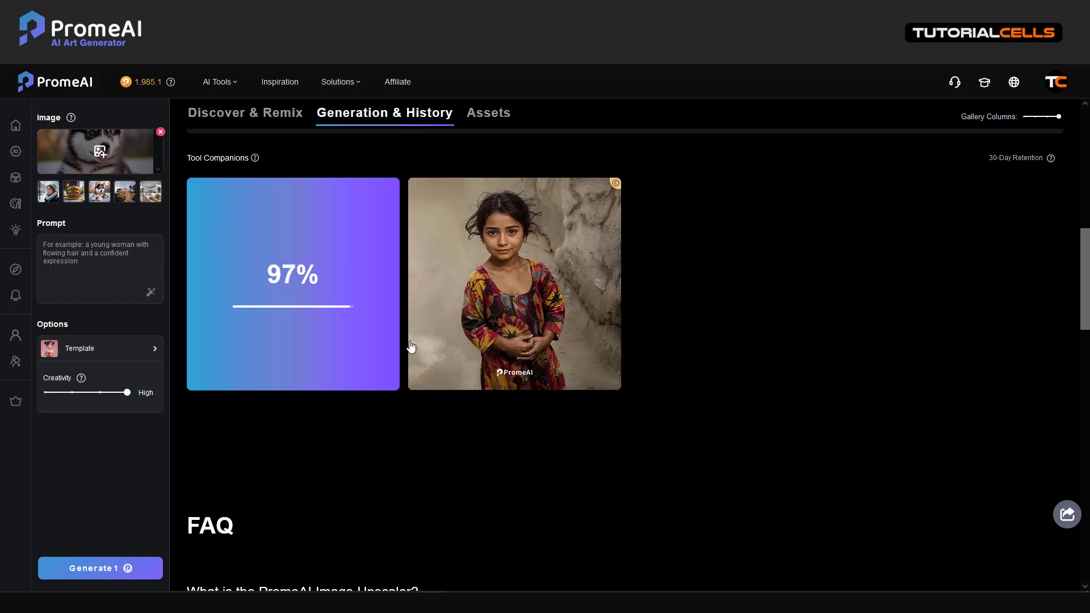
- Wait for the husky puppy upscale to finish so it appears beside the girl portrait
mouse_move(497, 278)
mouse_move(83, 385)
mouse_move(248, 159)
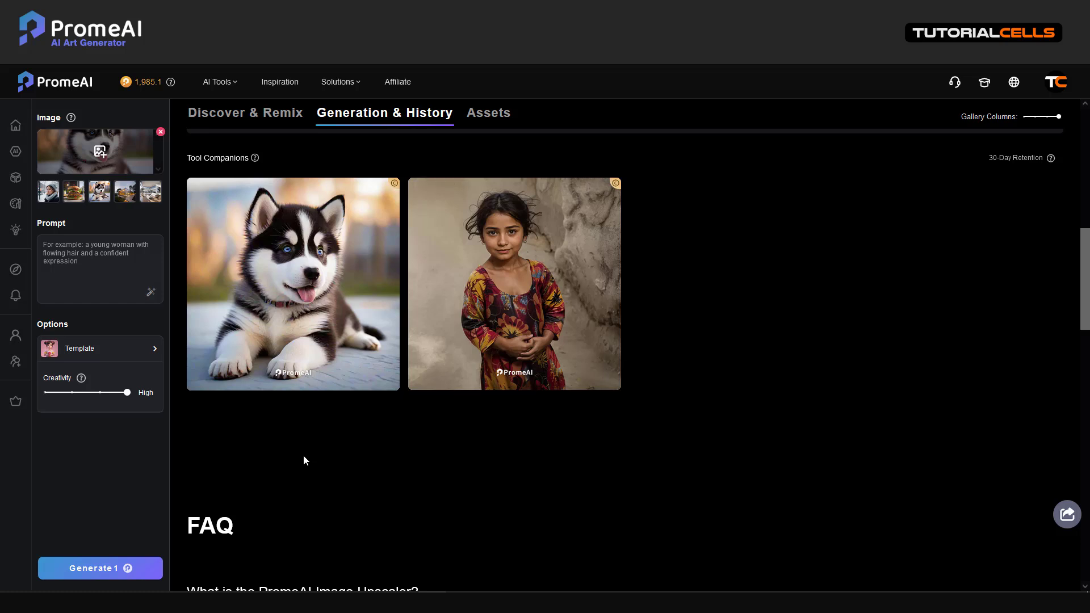
click(314, 276)
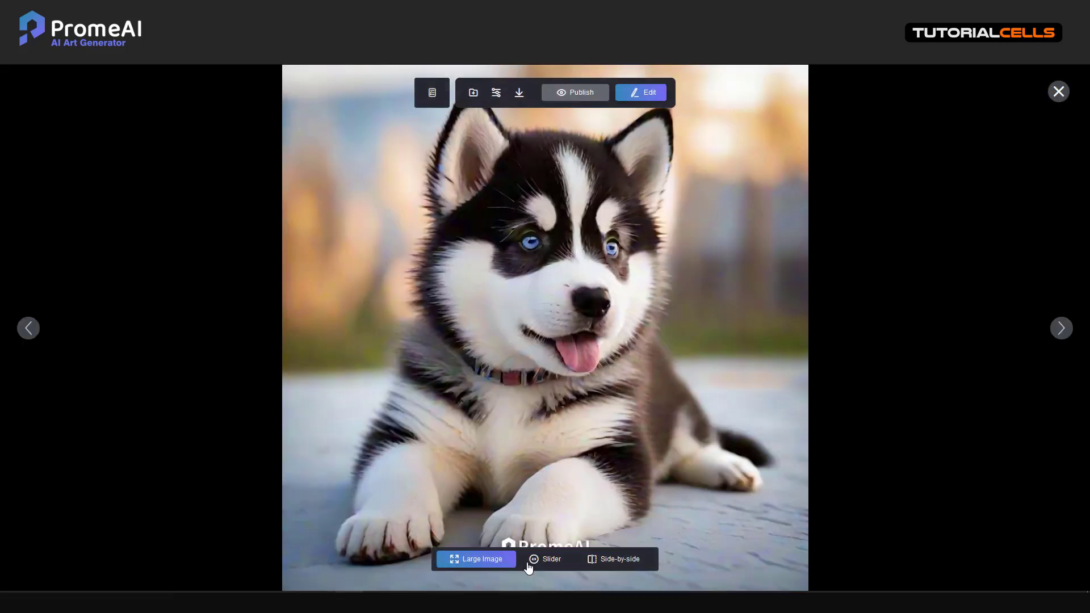
click(539, 557)
drag(544, 327, 603, 318)
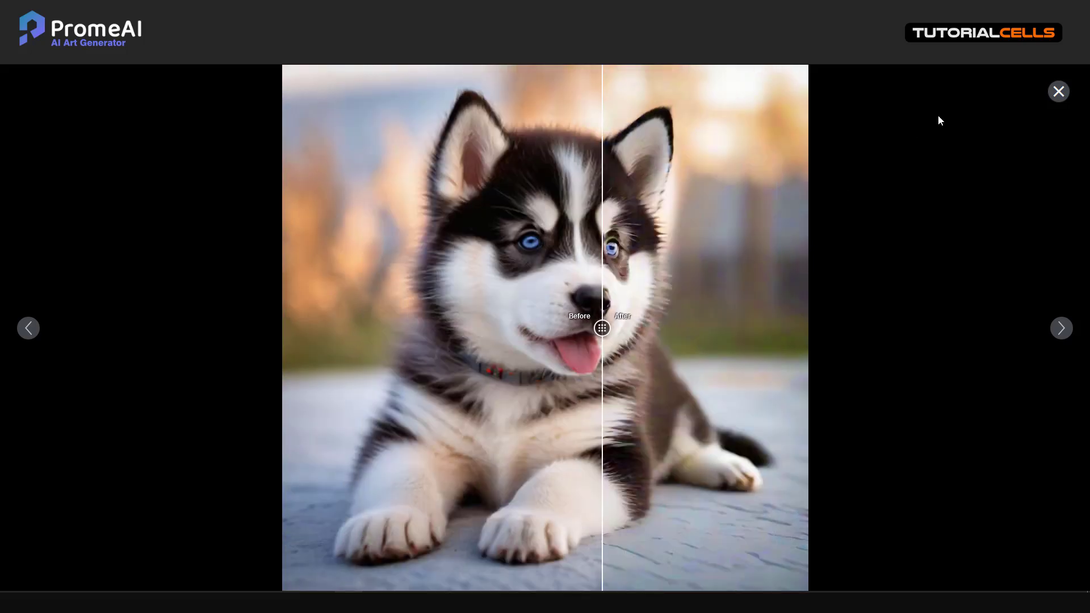
click(1058, 91)
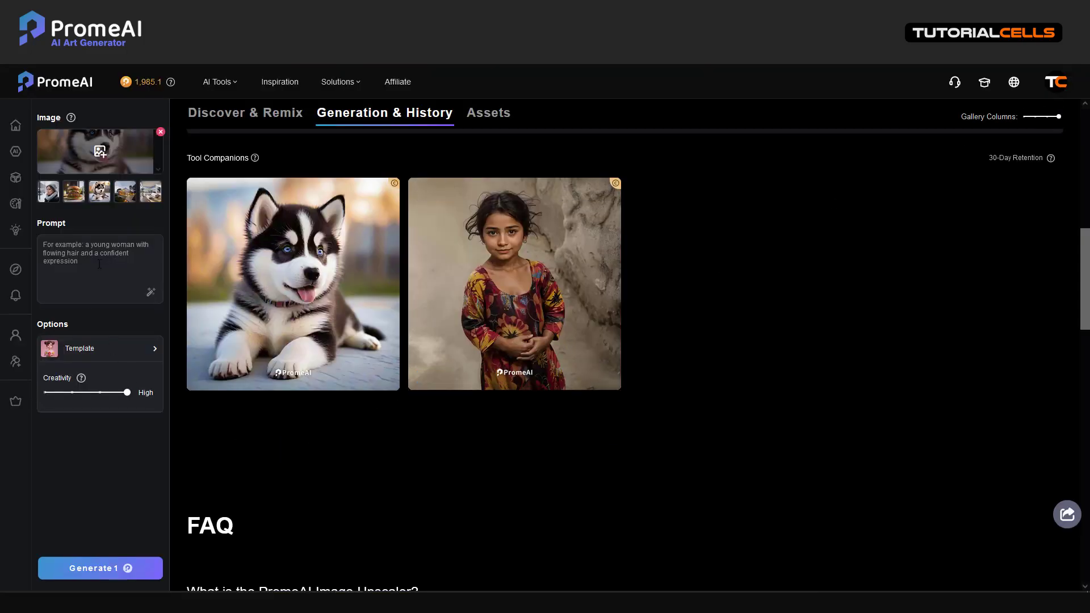
click(450, 270)
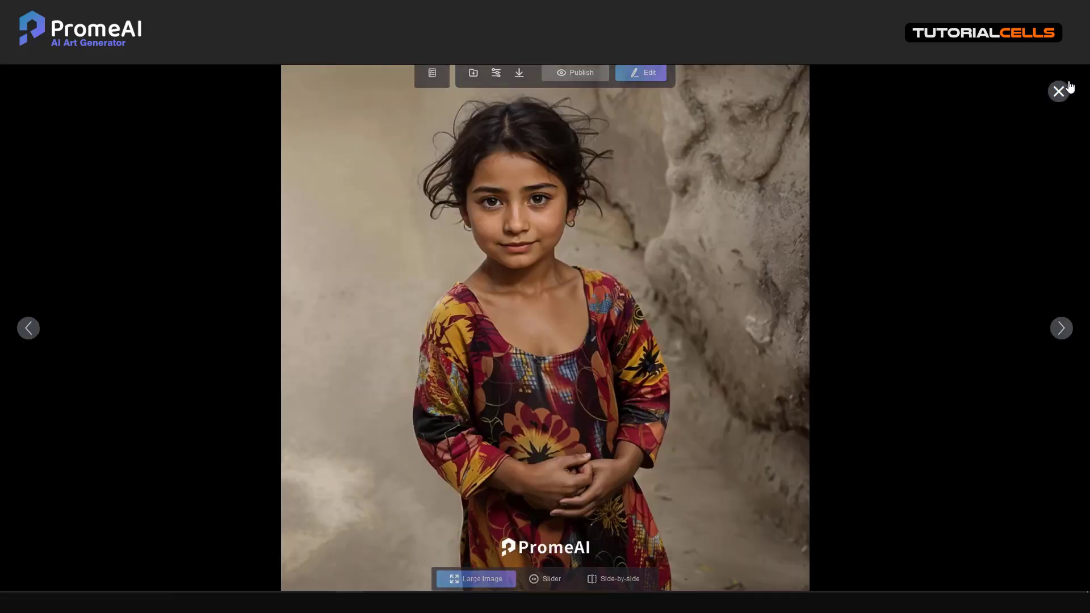
click(1058, 92)
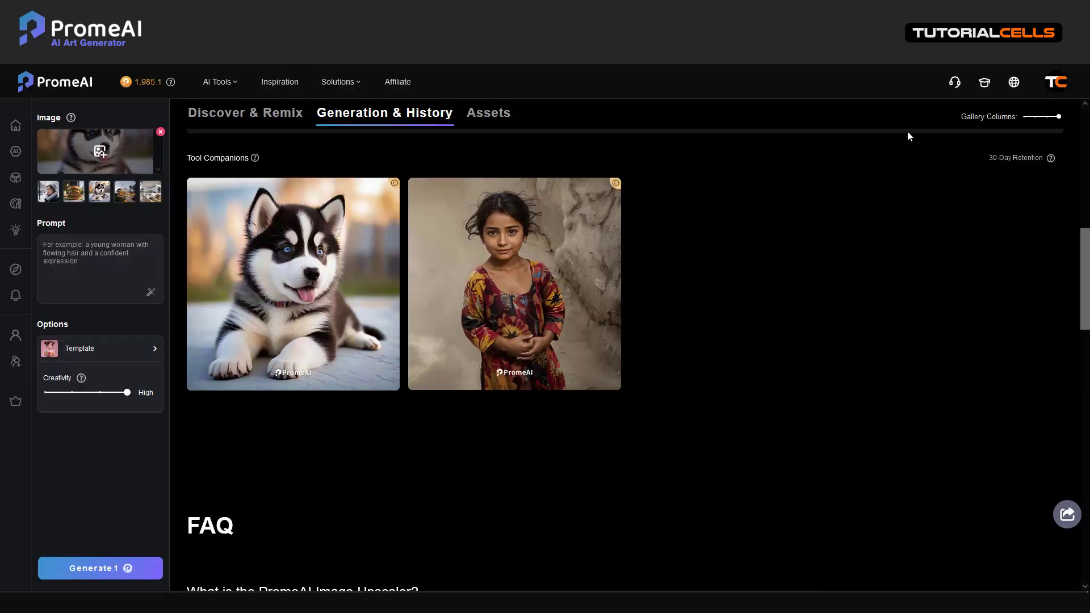
- Upscale the modern house image using a winter-landscape prompt and the Natural template
click(120, 199)
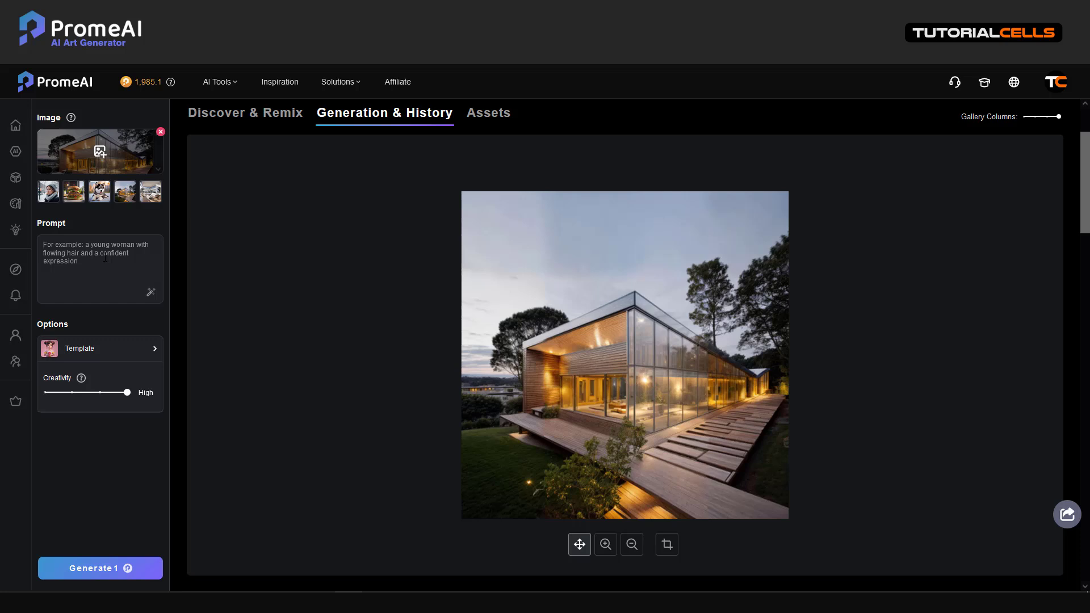
text(s)
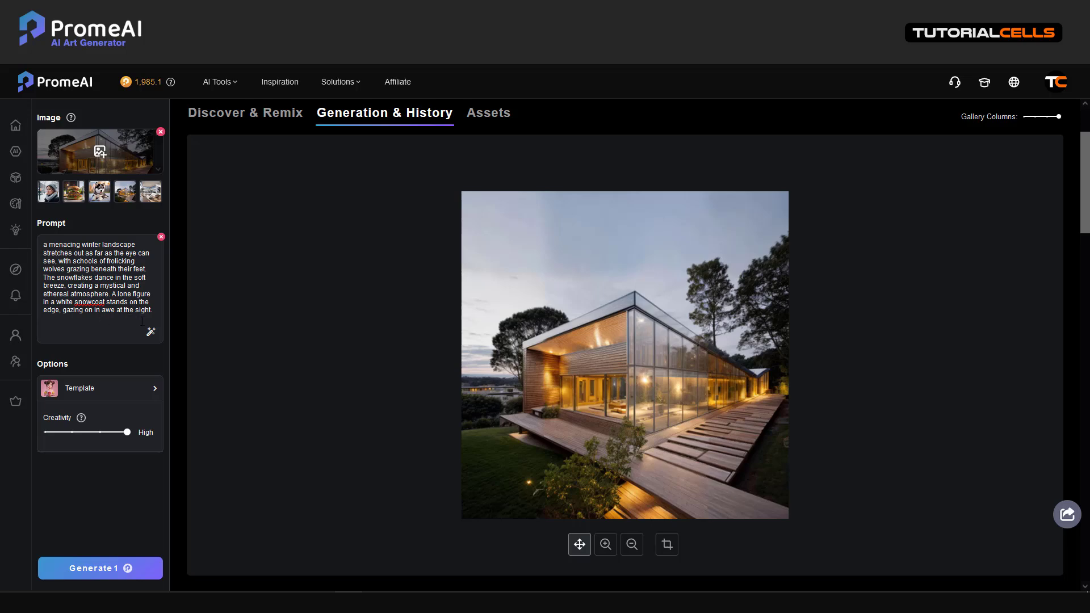
click(103, 391)
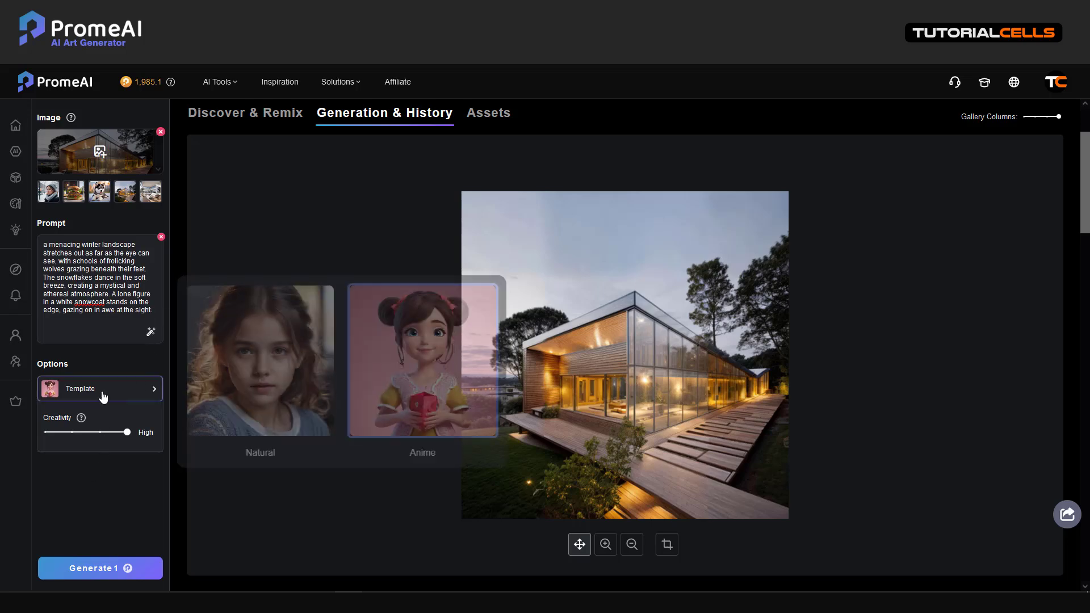
click(64, 474)
click(93, 568)
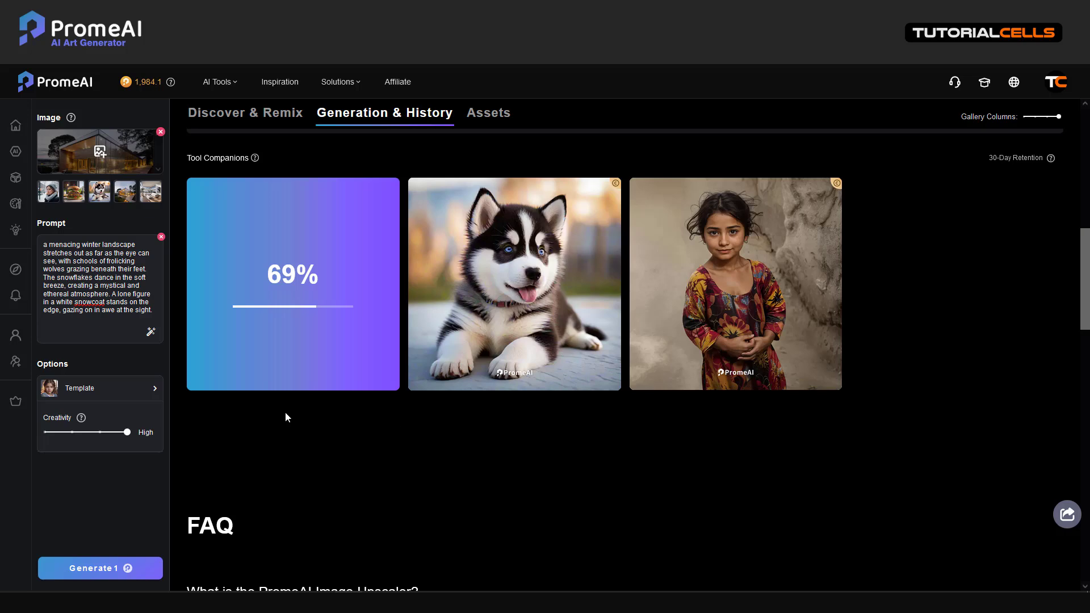
- Compare the finished house upscale before and after with the Slider divider, then close the viewer
mouse_move(605, 289)
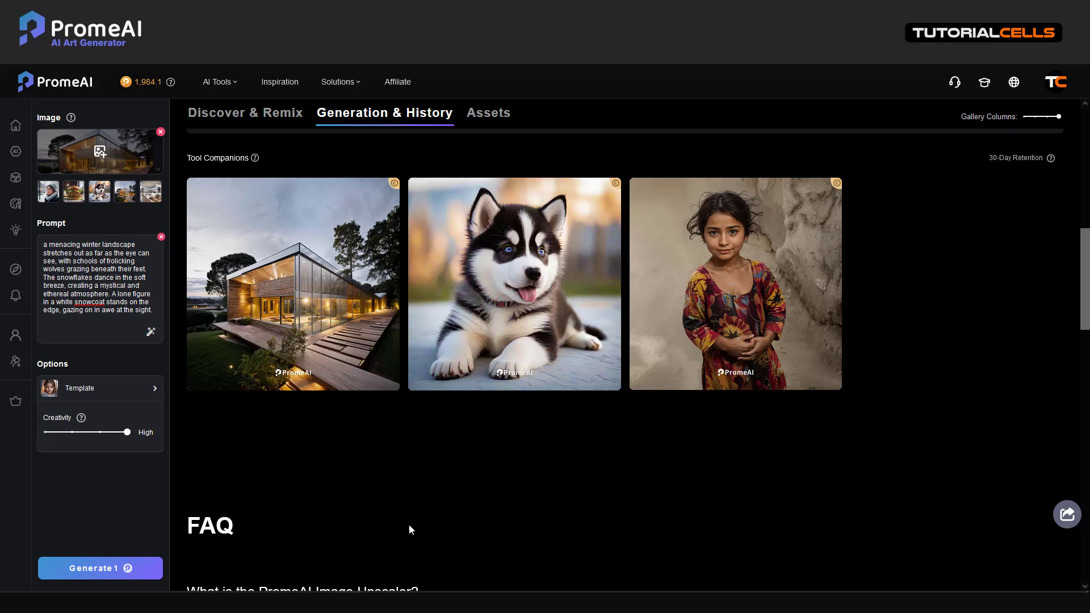
click(328, 297)
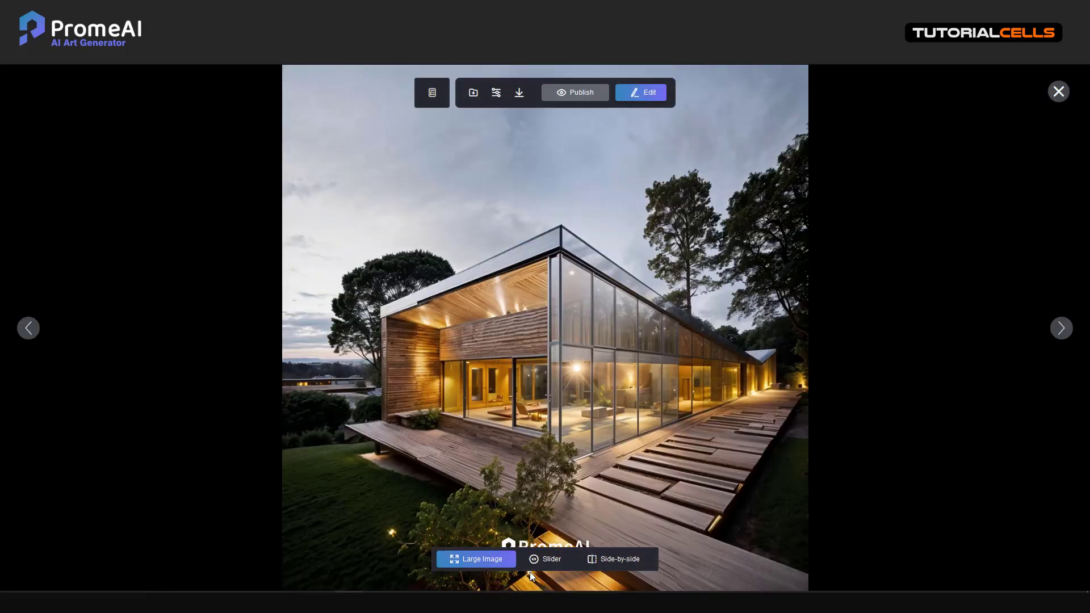
click(543, 561)
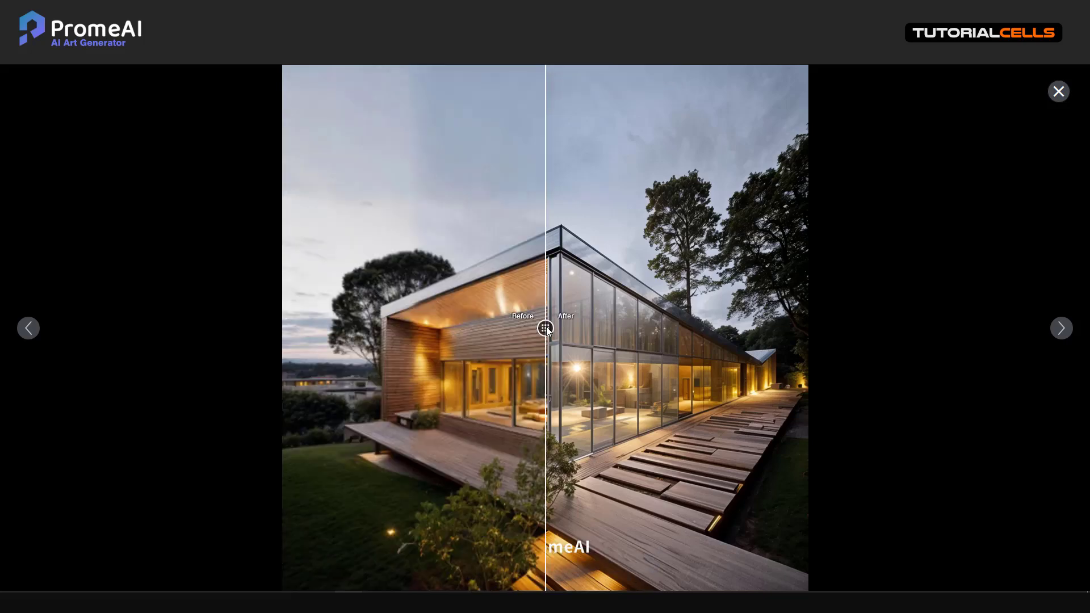
drag(546, 326, 522, 331)
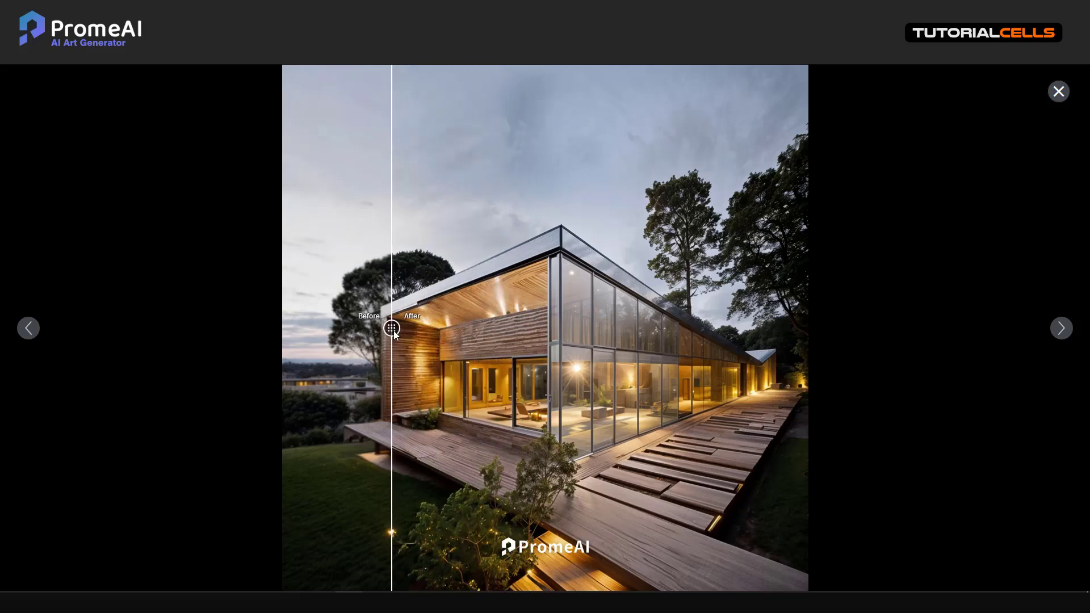
drag(394, 332, 317, 345)
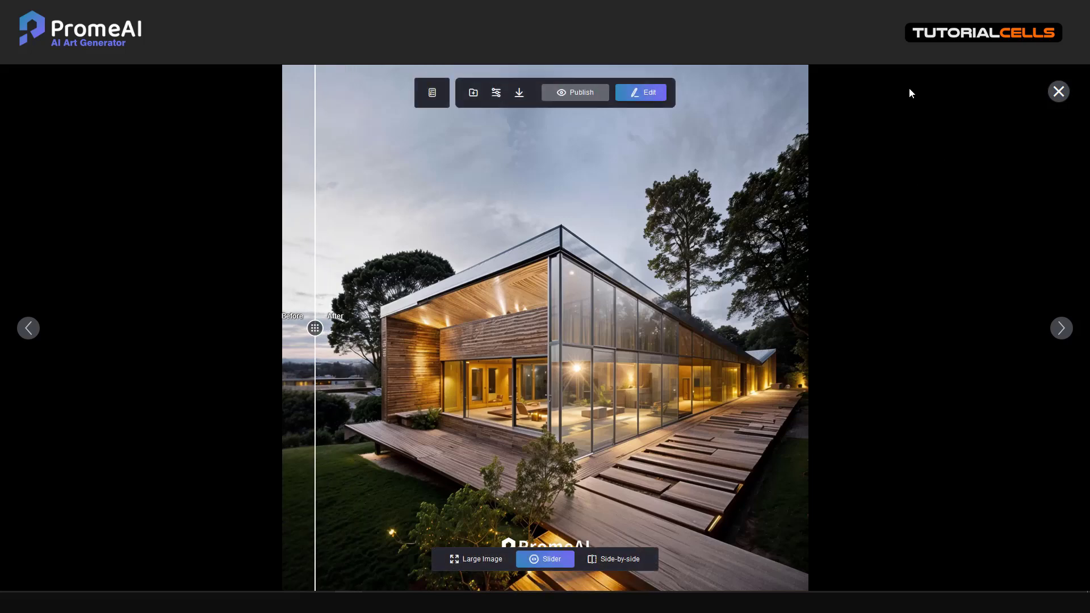
click(1058, 91)
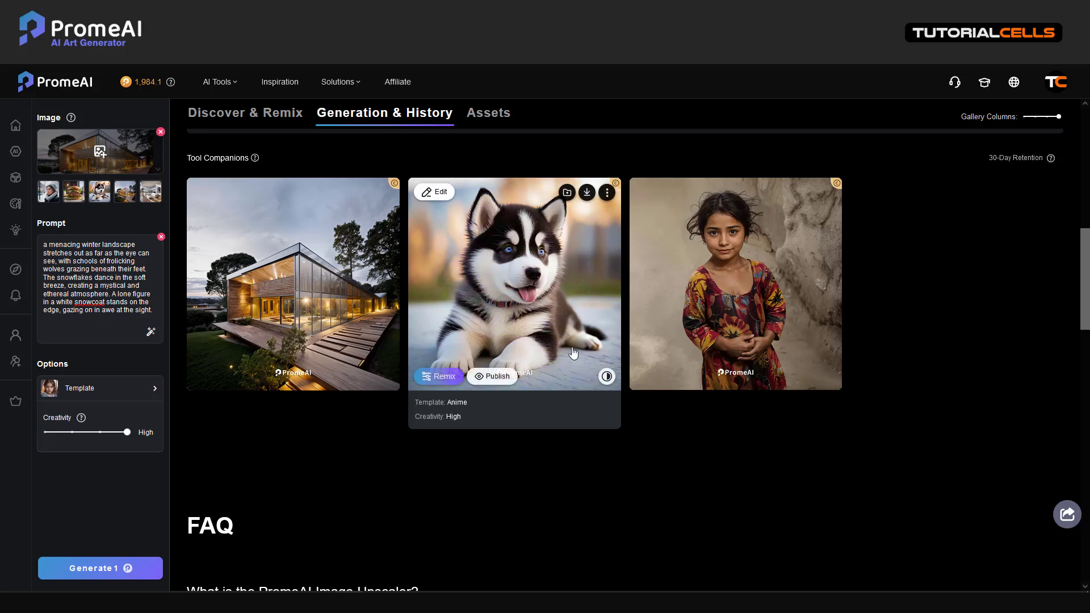
click(365, 194)
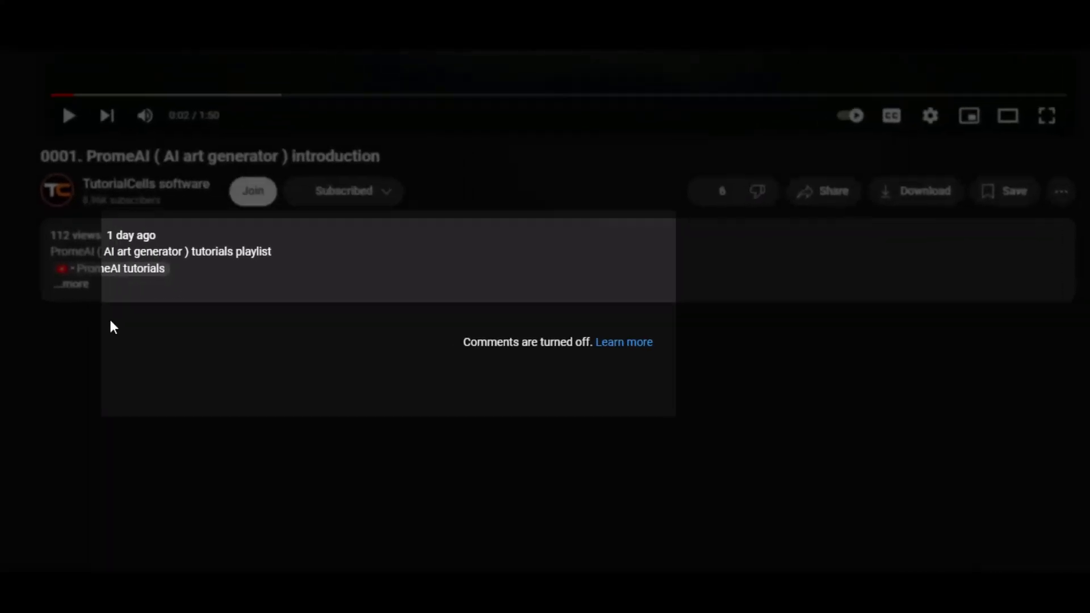
- Open promeai.pro from the video description link and sign in with a Google account
click(68, 433)
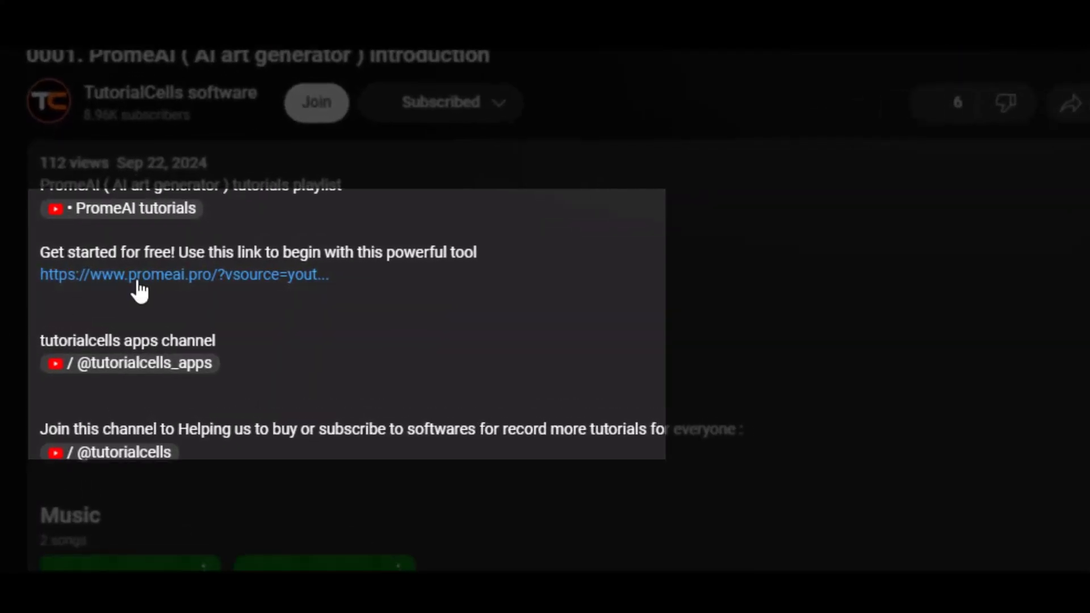
click(126, 275)
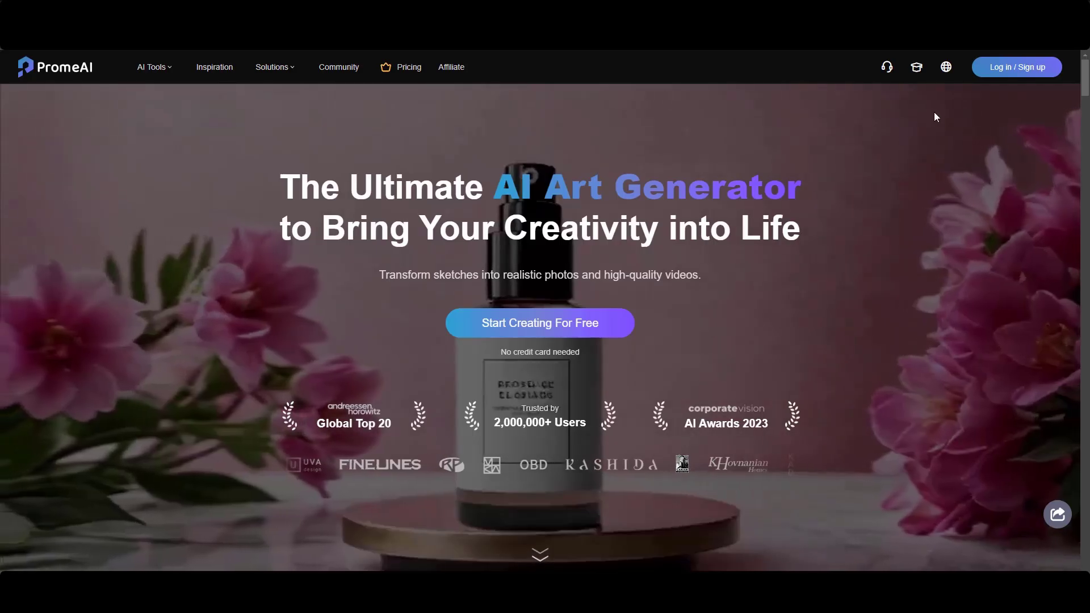
click(985, 69)
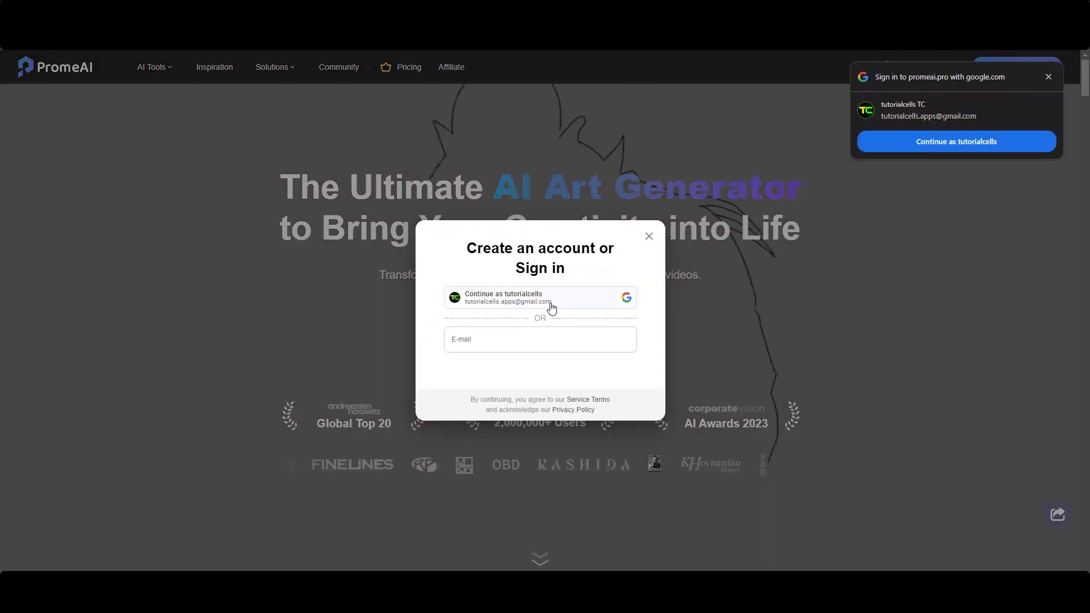
click(551, 308)
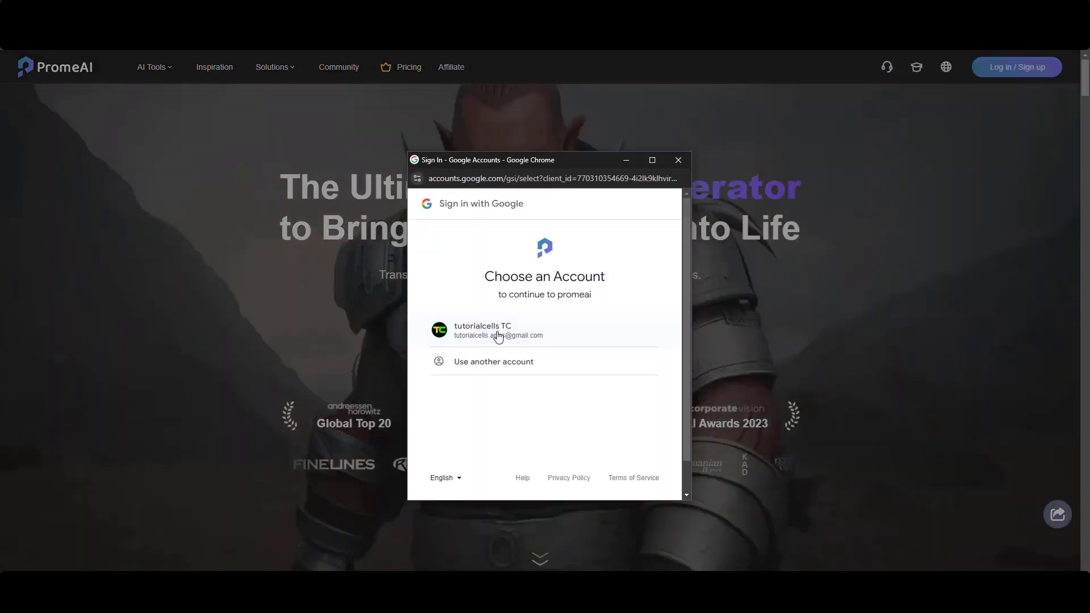
click(498, 336)
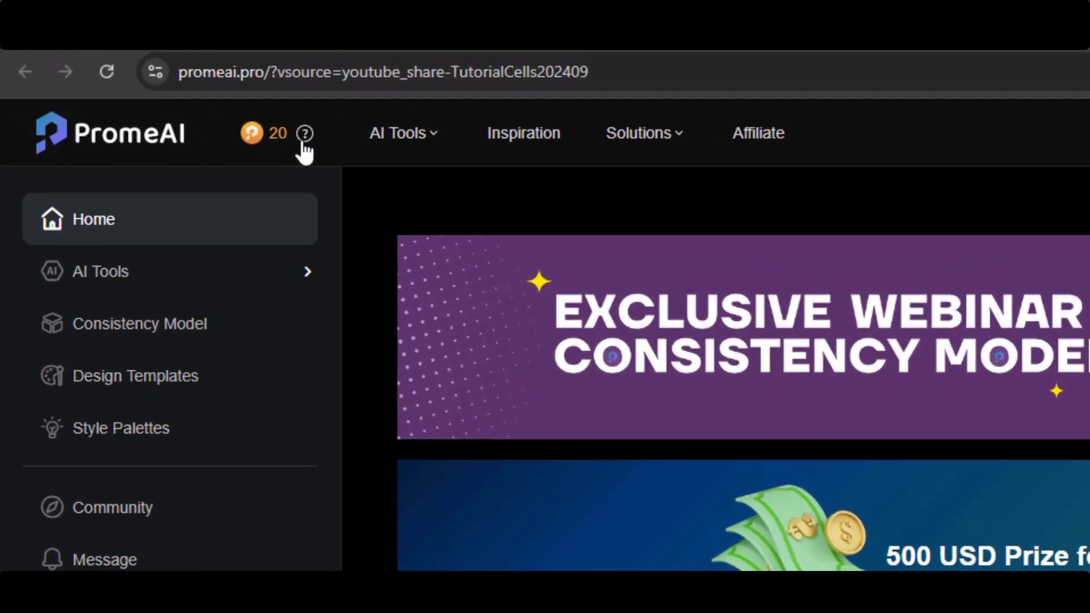
- Go via Need some Coins? to the pricing page, open Redeem a Code and paste a gift code
mouse_move(152, 67)
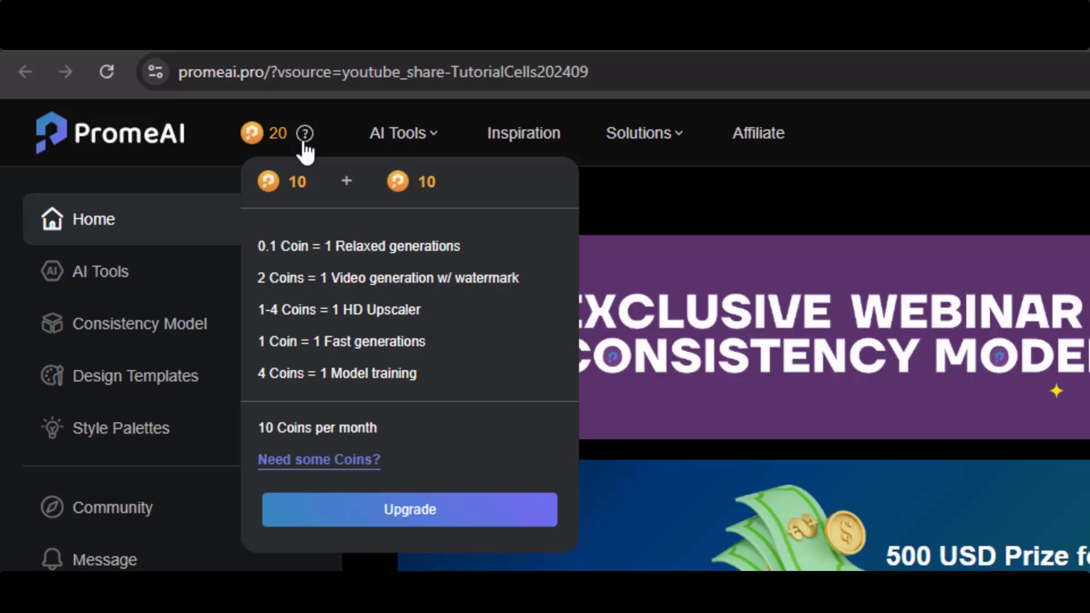
click(317, 469)
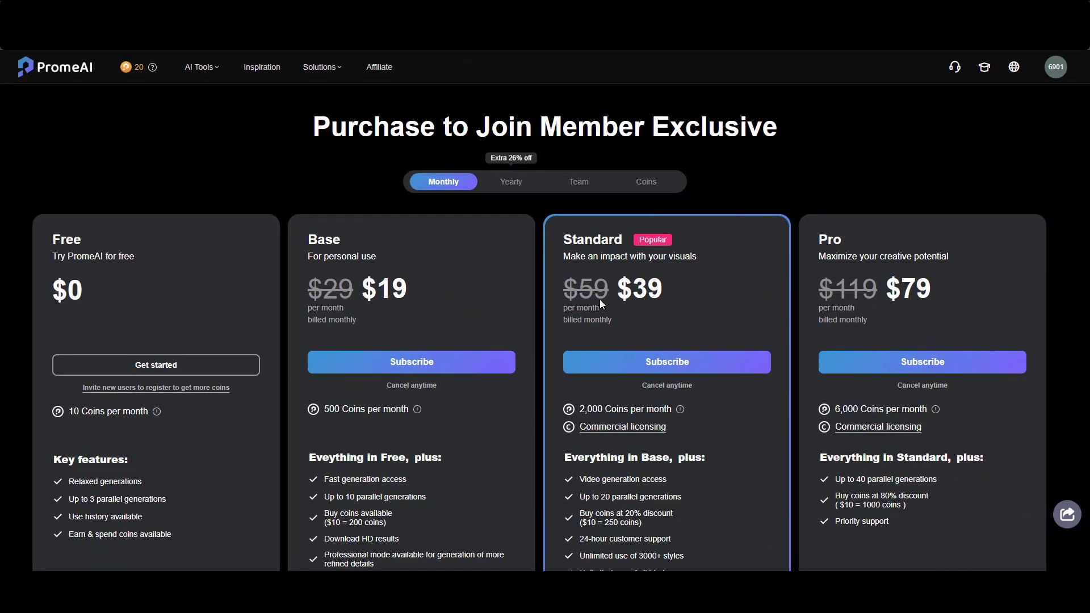
scroll(600, 301, down, 1)
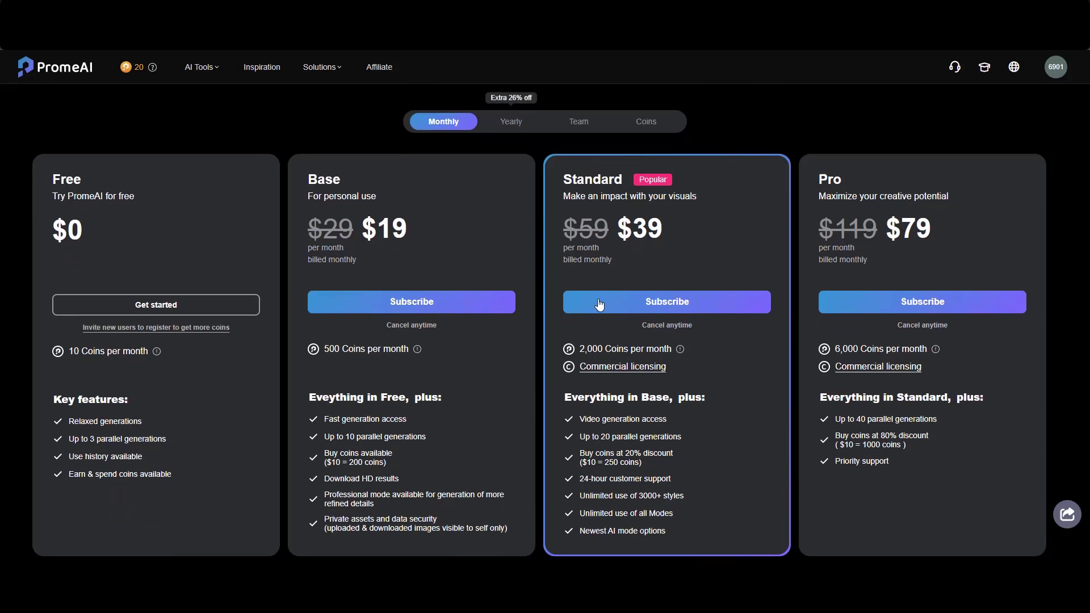
scroll(591, 302, down, 1)
scroll(592, 302, down, 1)
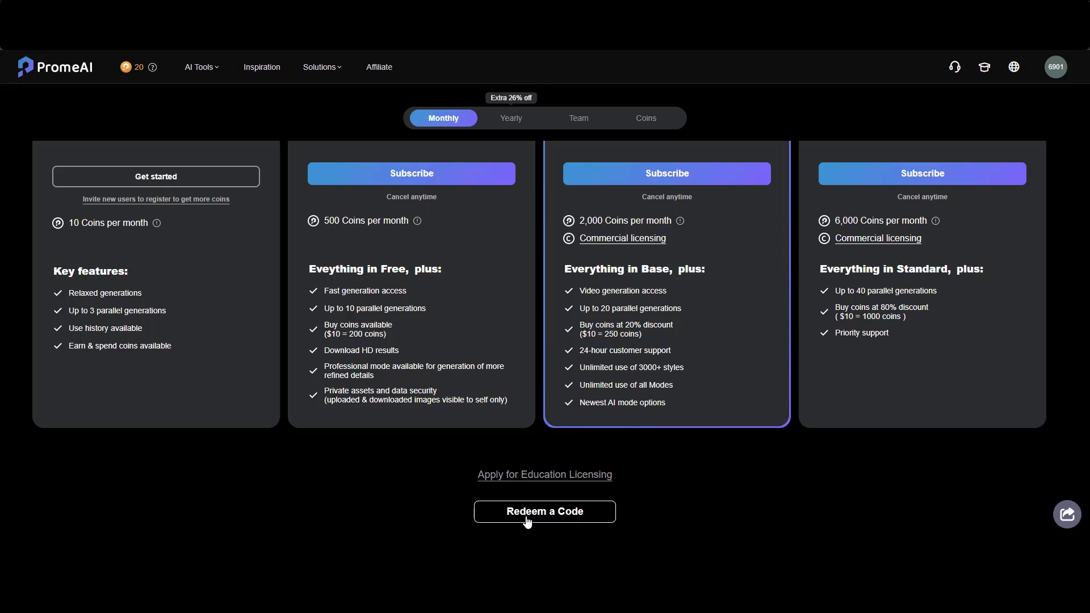
click(528, 522)
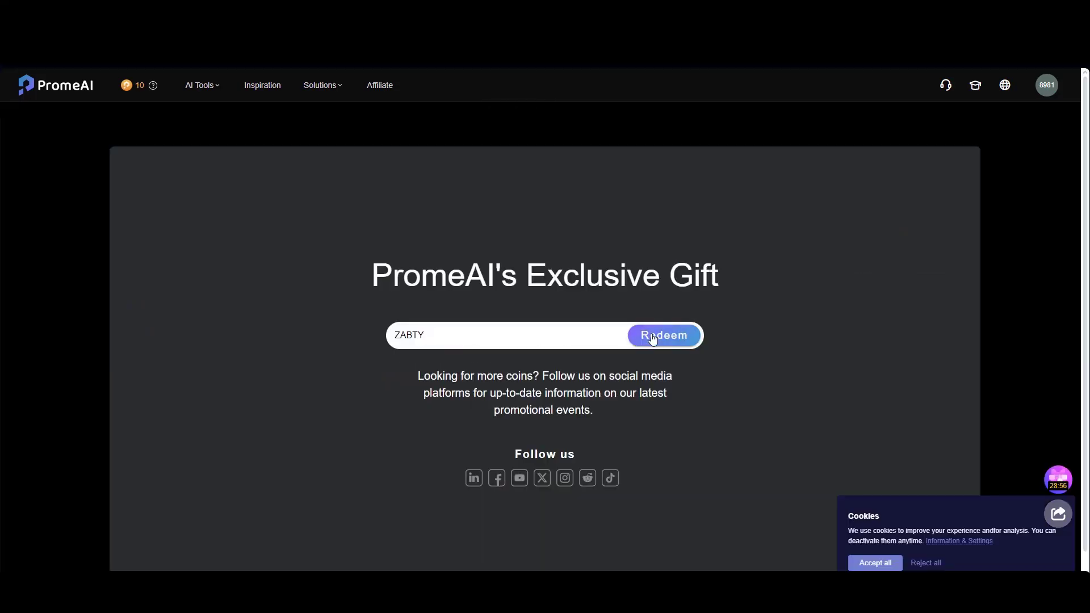